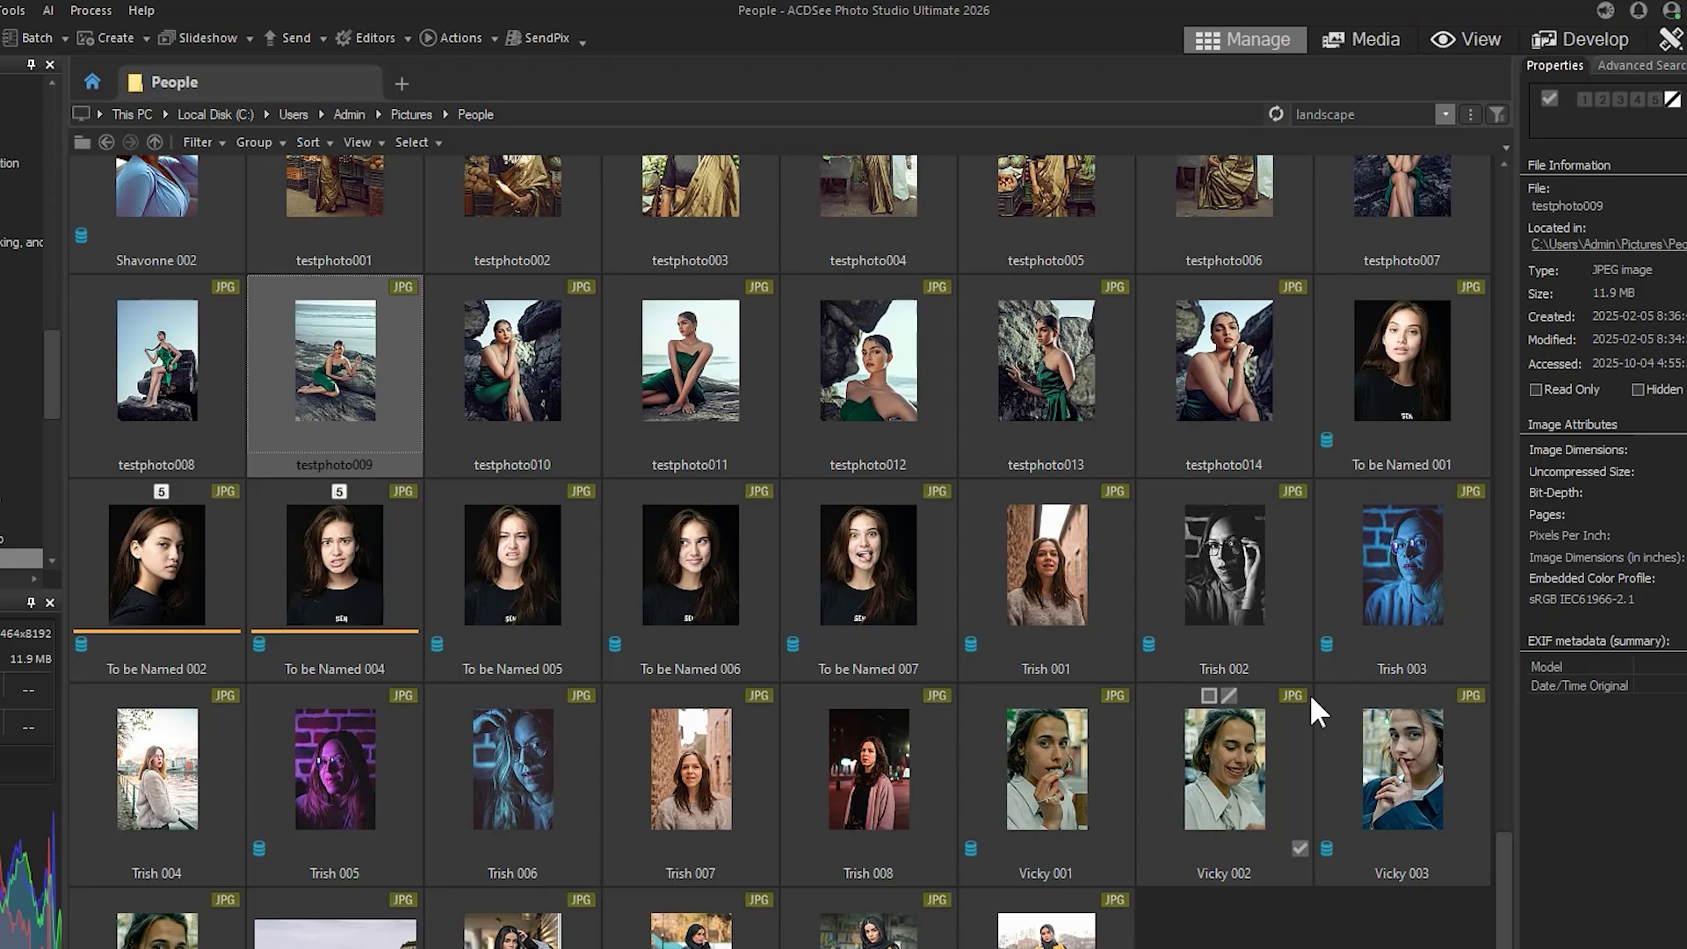
- Look over the batch processing options, then close them without running anything
mouse_move(1506, 880)
mouse_down()
mouse_move(1505, 699)
mouse_move(1516, 858)
mouse_up()
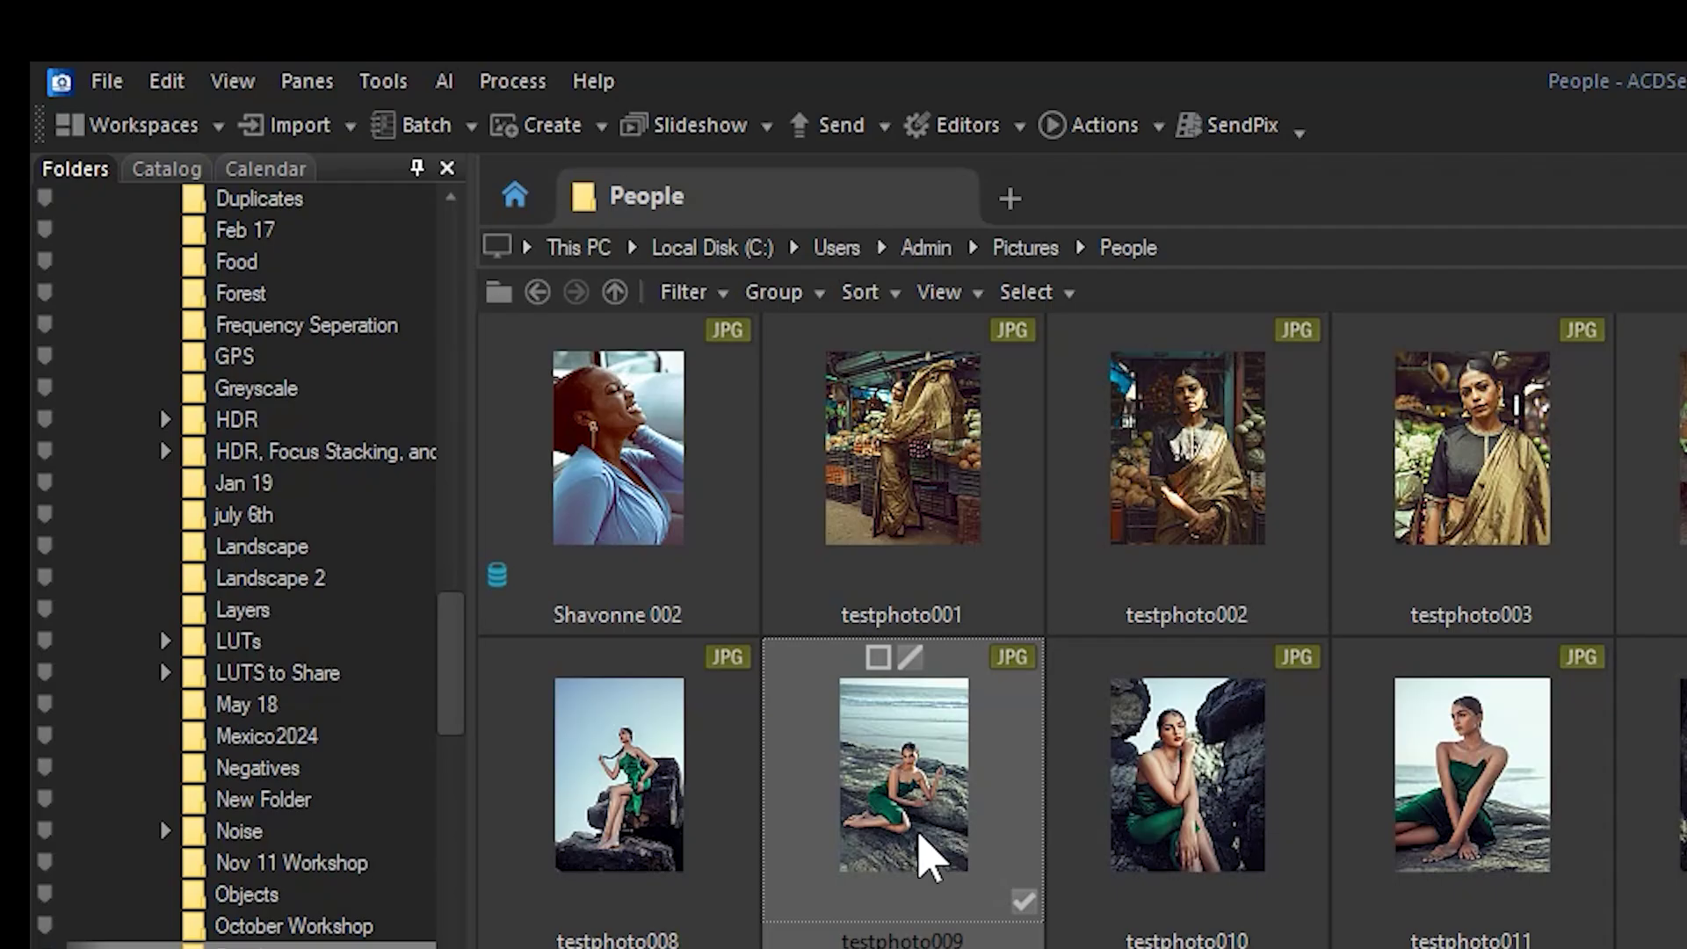
click(437, 126)
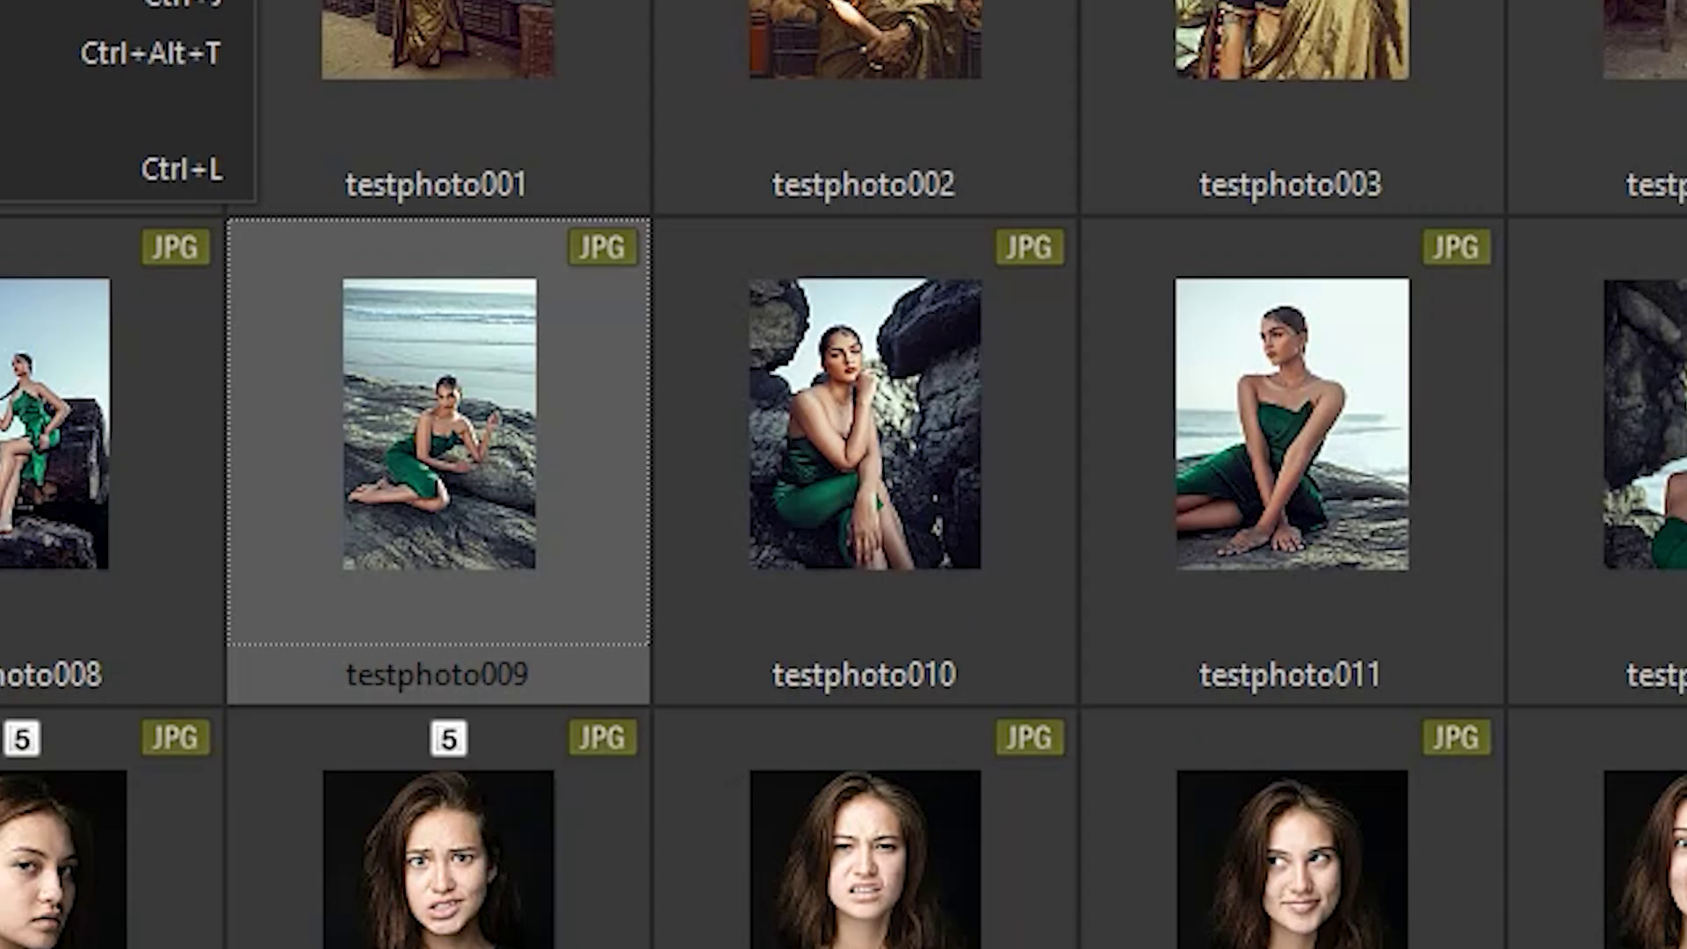
click(567, 211)
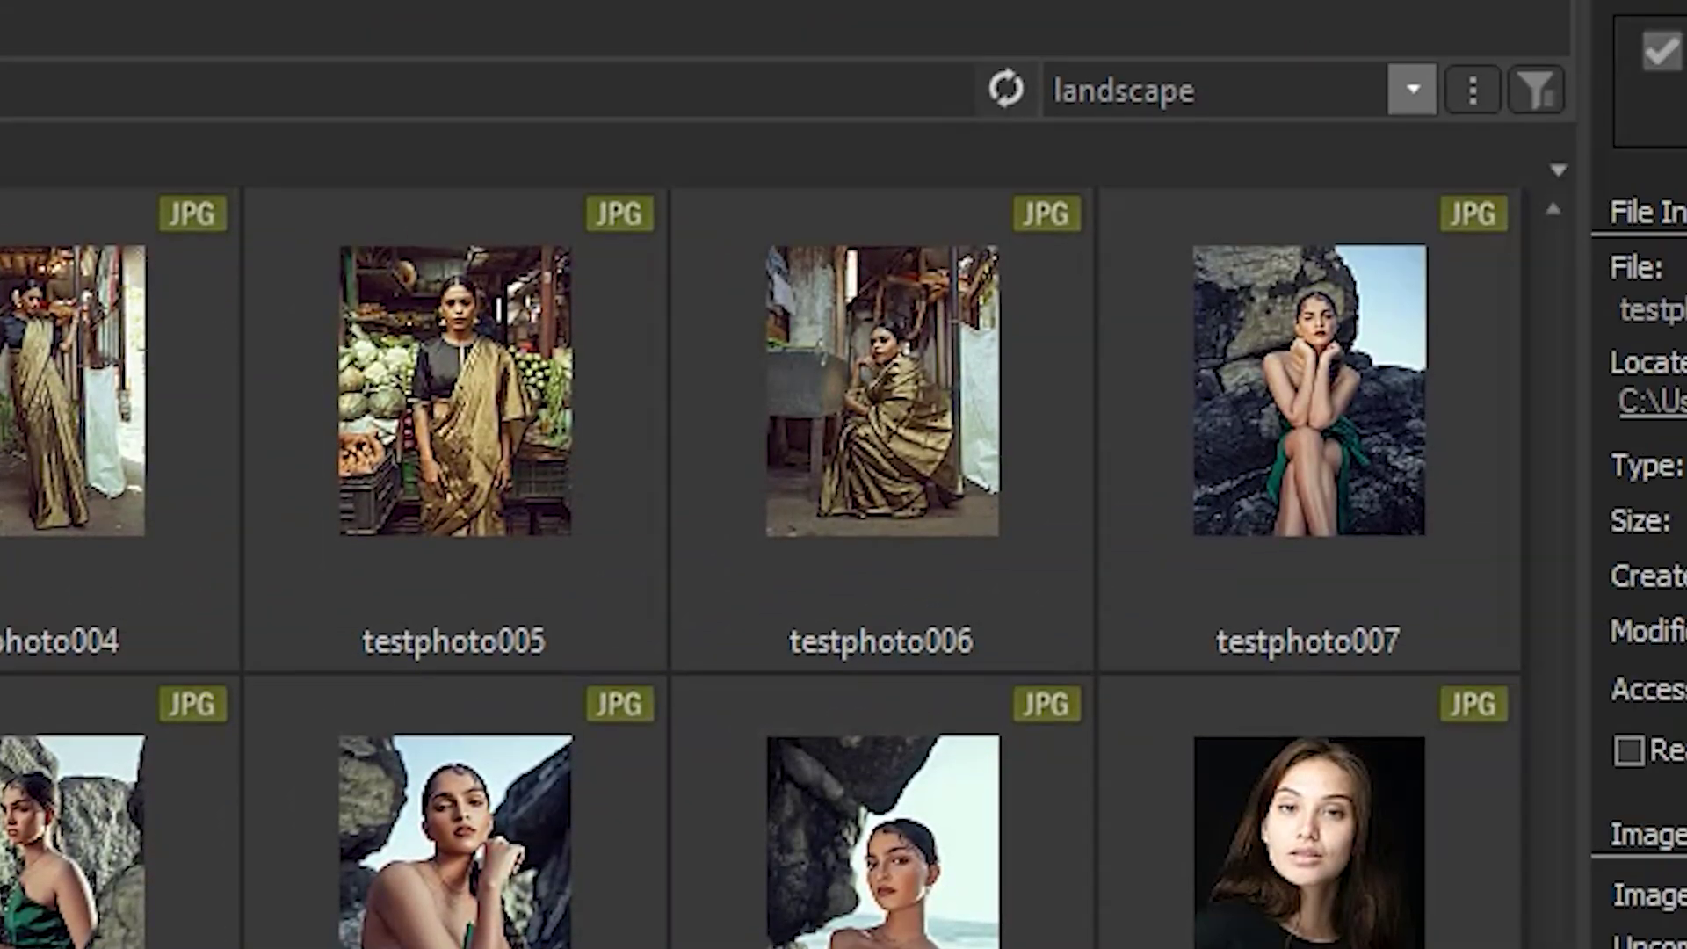
- Open testphoto009 in Develop and apply a Subject AI mask to the woman
click(874, 123)
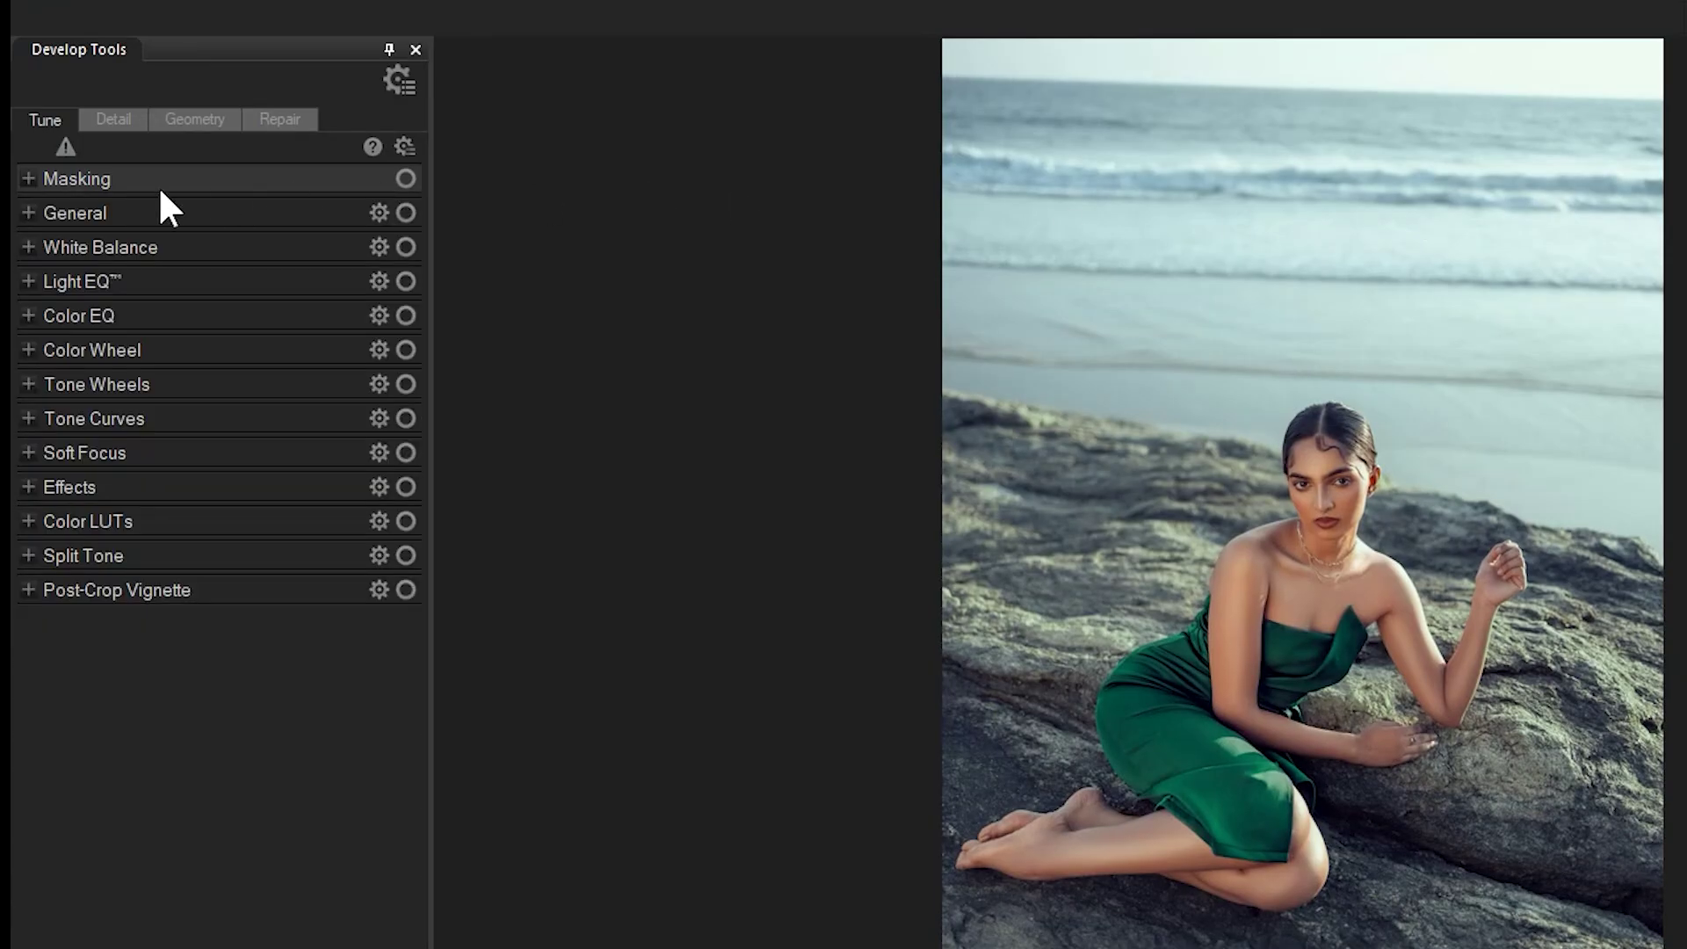
click(26, 179)
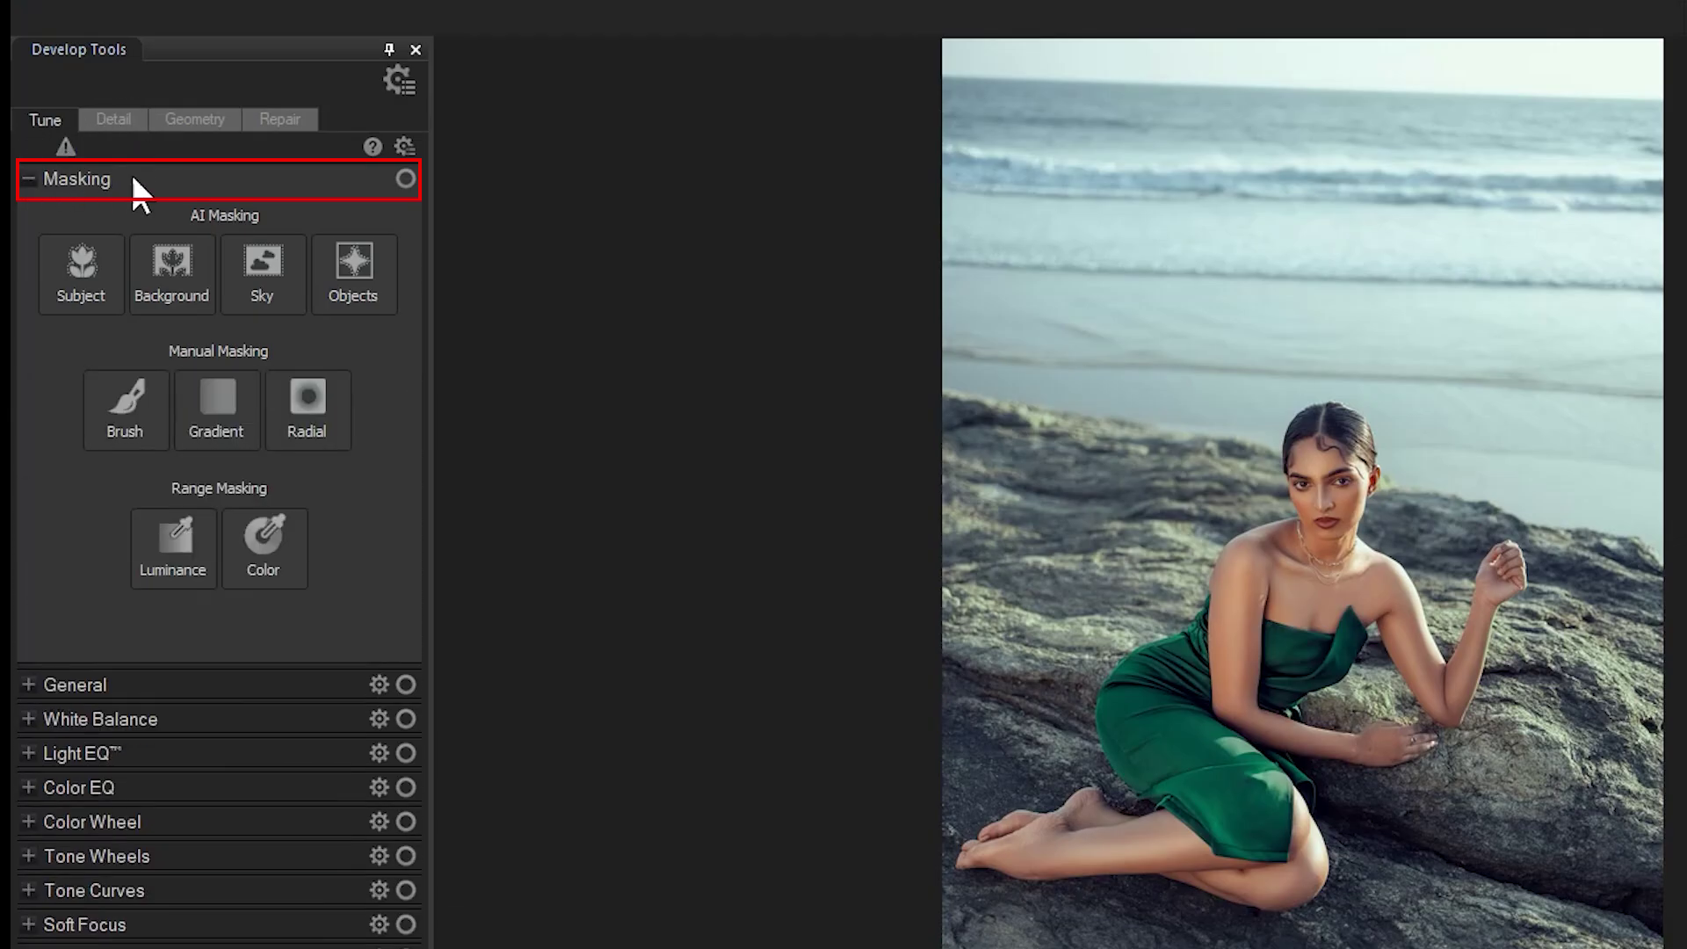
click(75, 276)
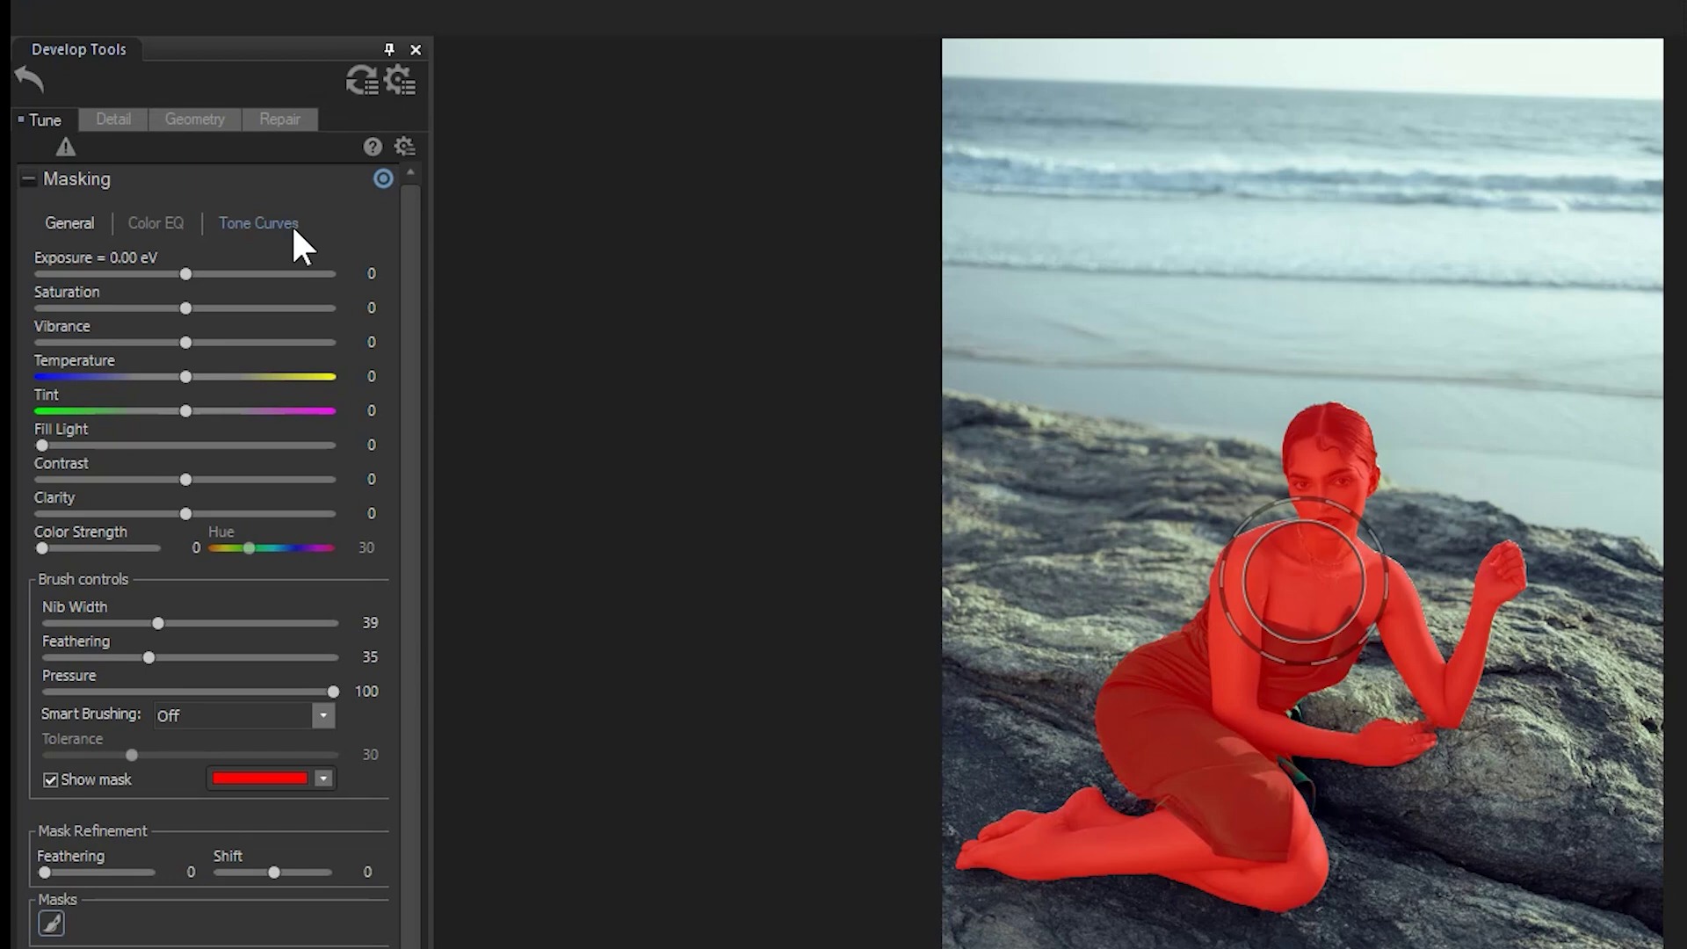
- Bend the mask's tone curve into a gentle S, lifting blacks and lowering white output to 237
click(246, 226)
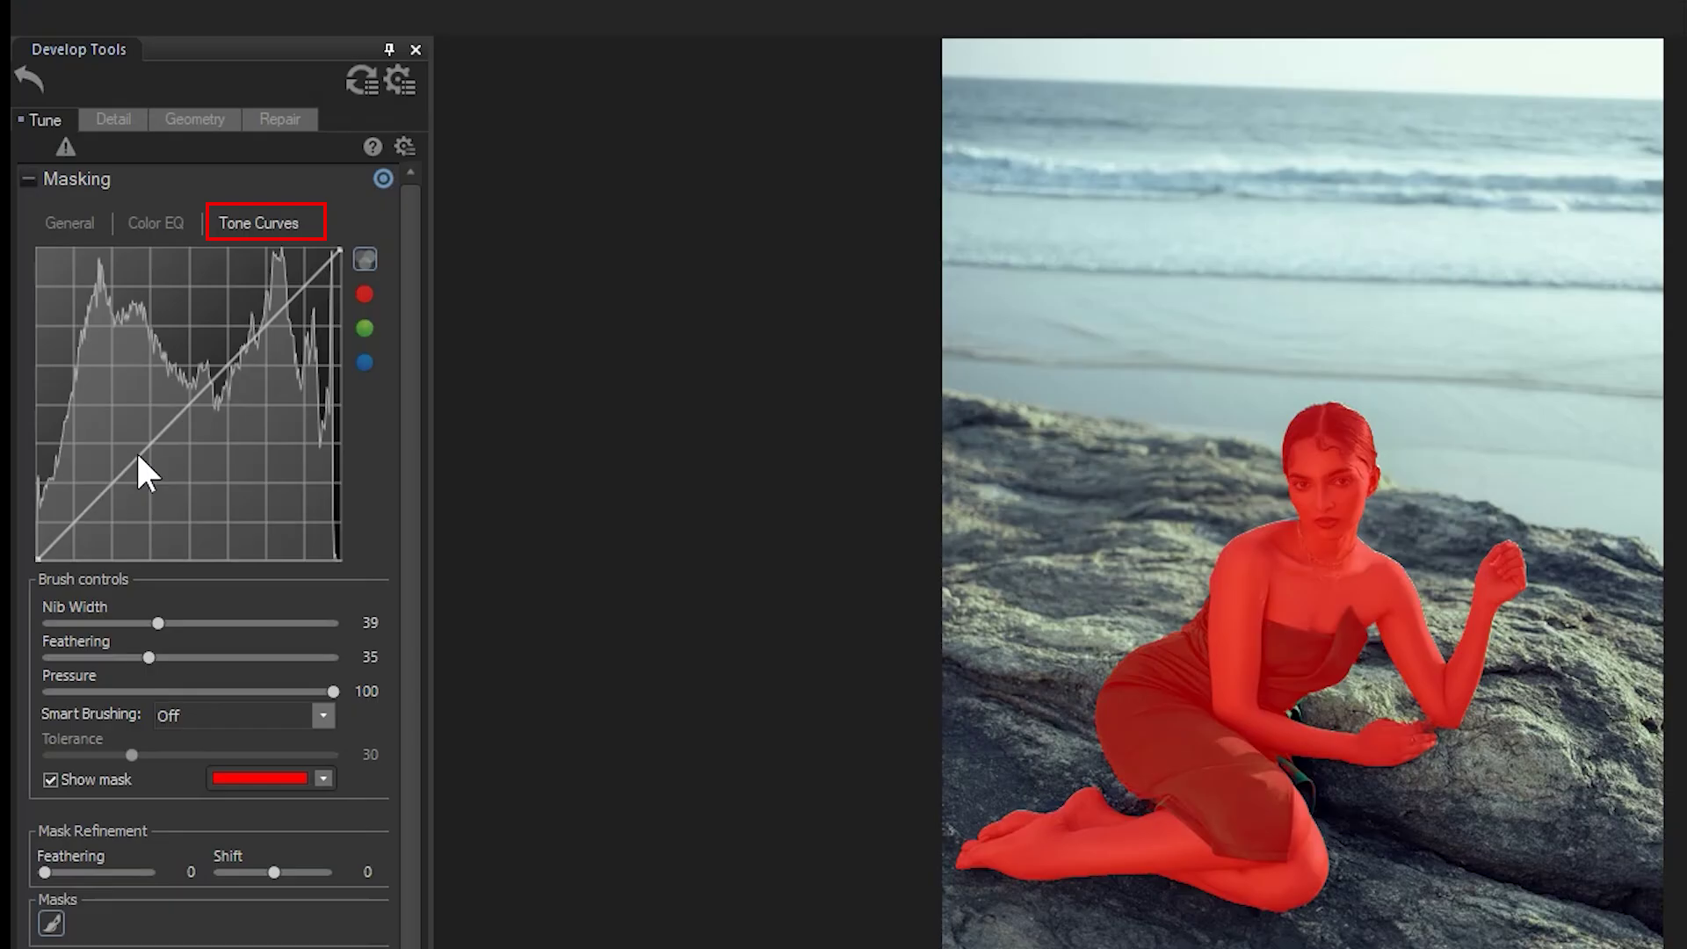
drag(136, 452, 135, 484)
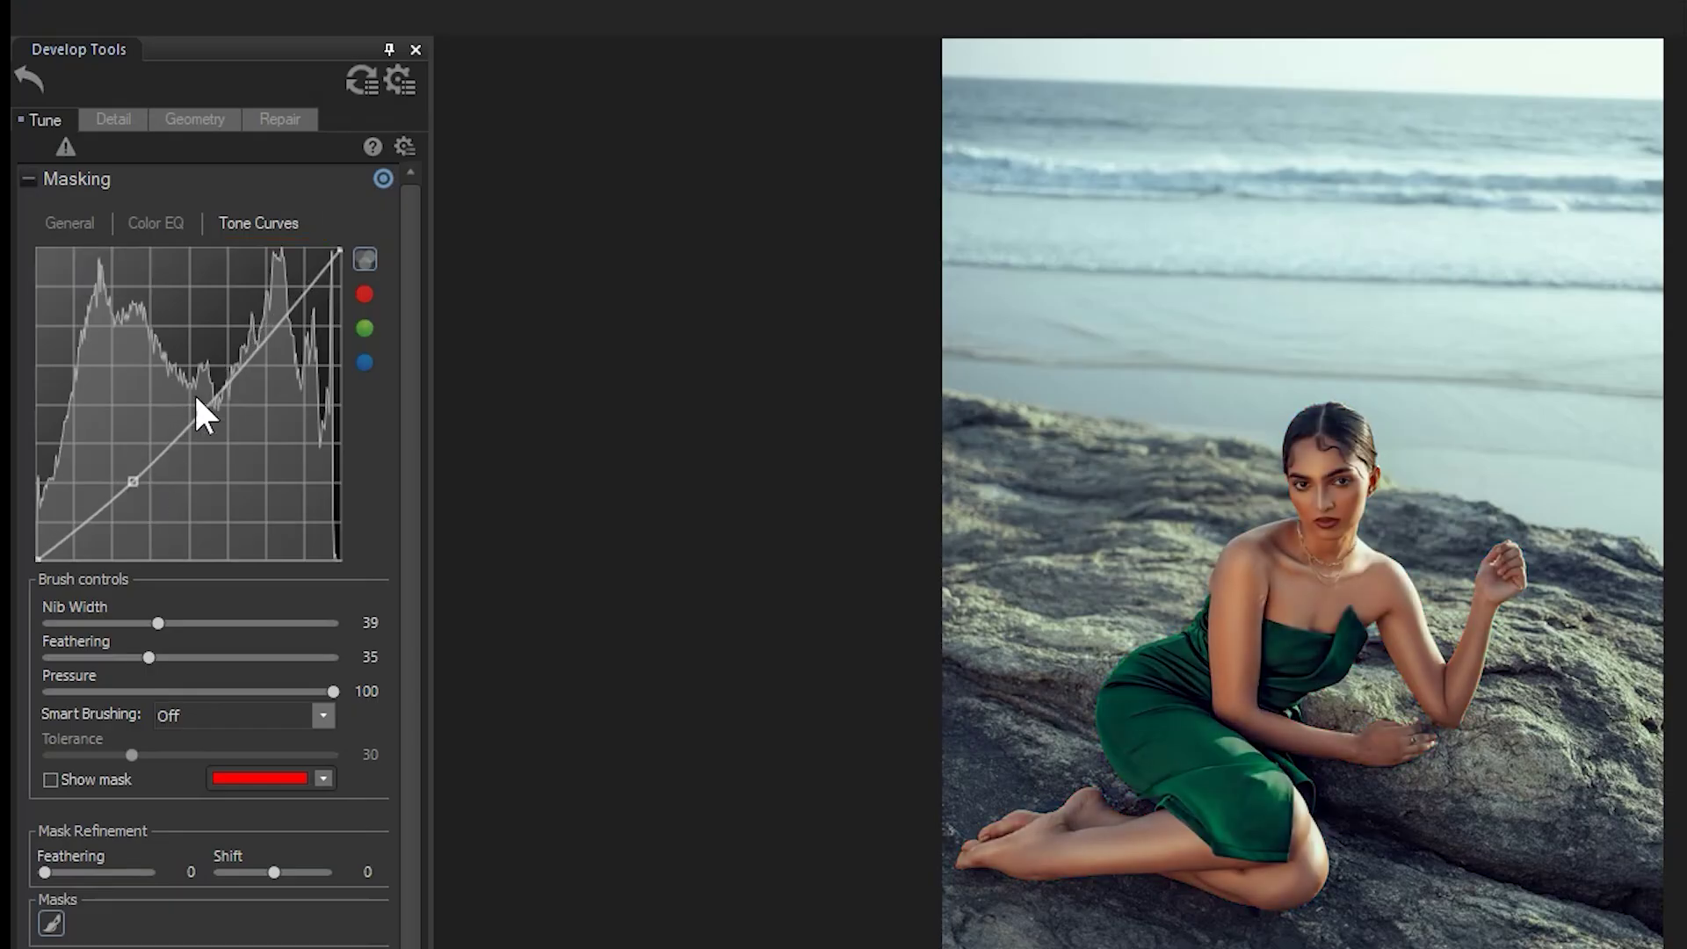
drag(248, 354, 248, 324)
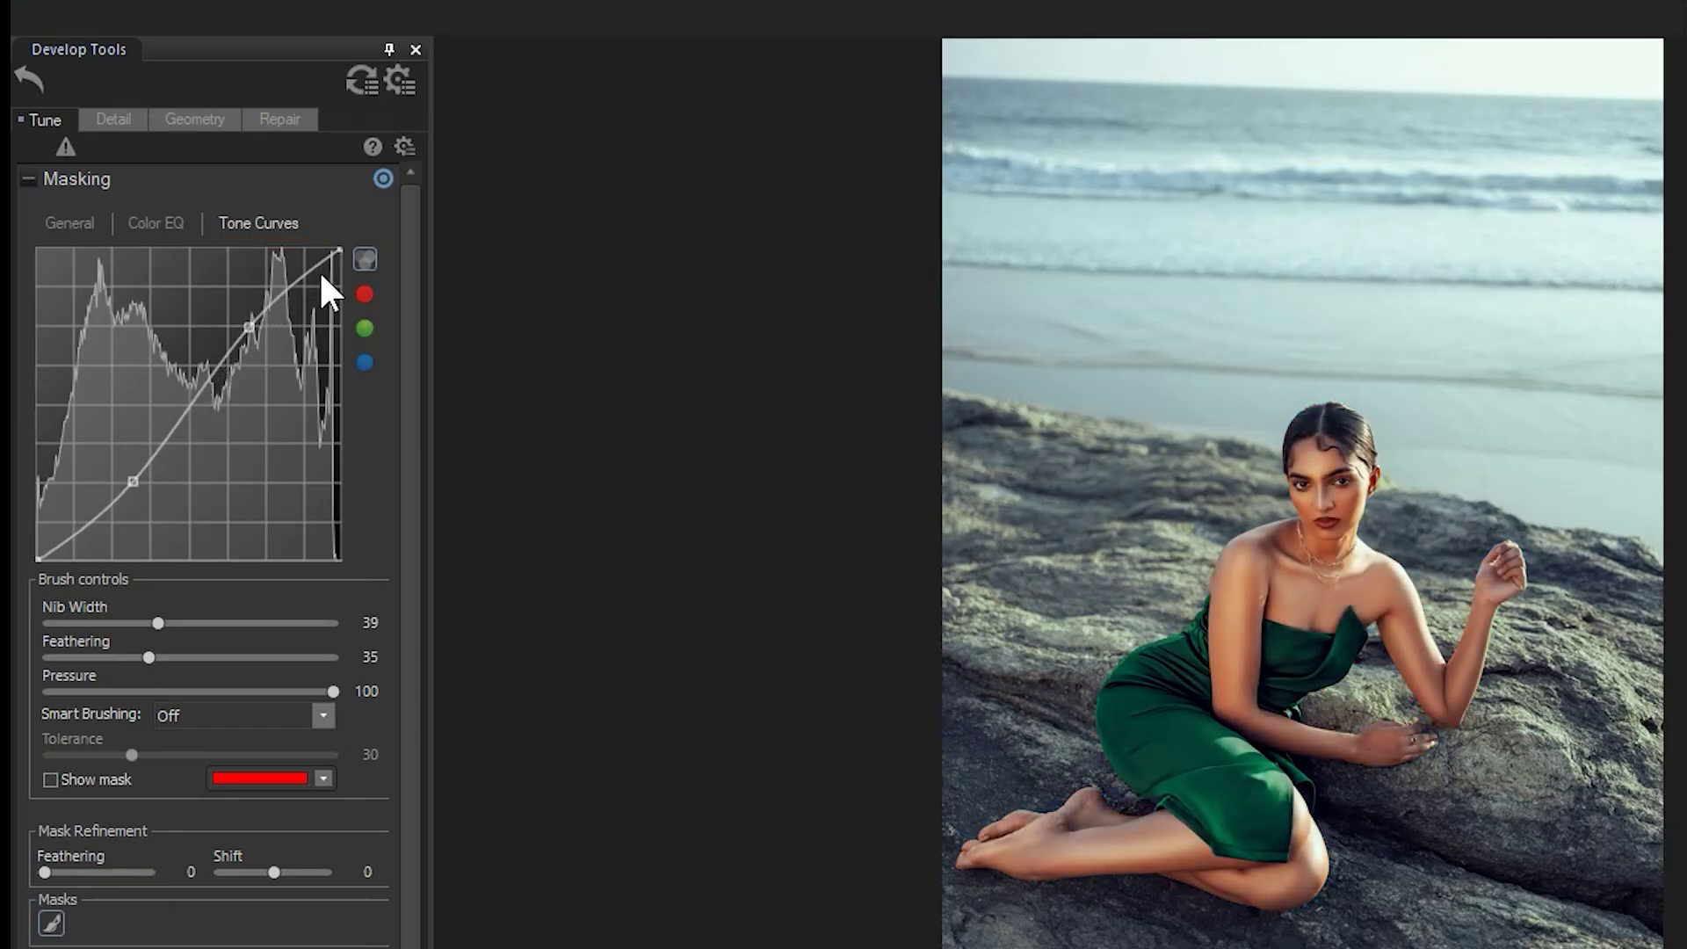
drag(339, 250, 343, 269)
mouse_move(36, 555)
mouse_down()
mouse_move(50, 539)
mouse_move(30, 546)
mouse_up()
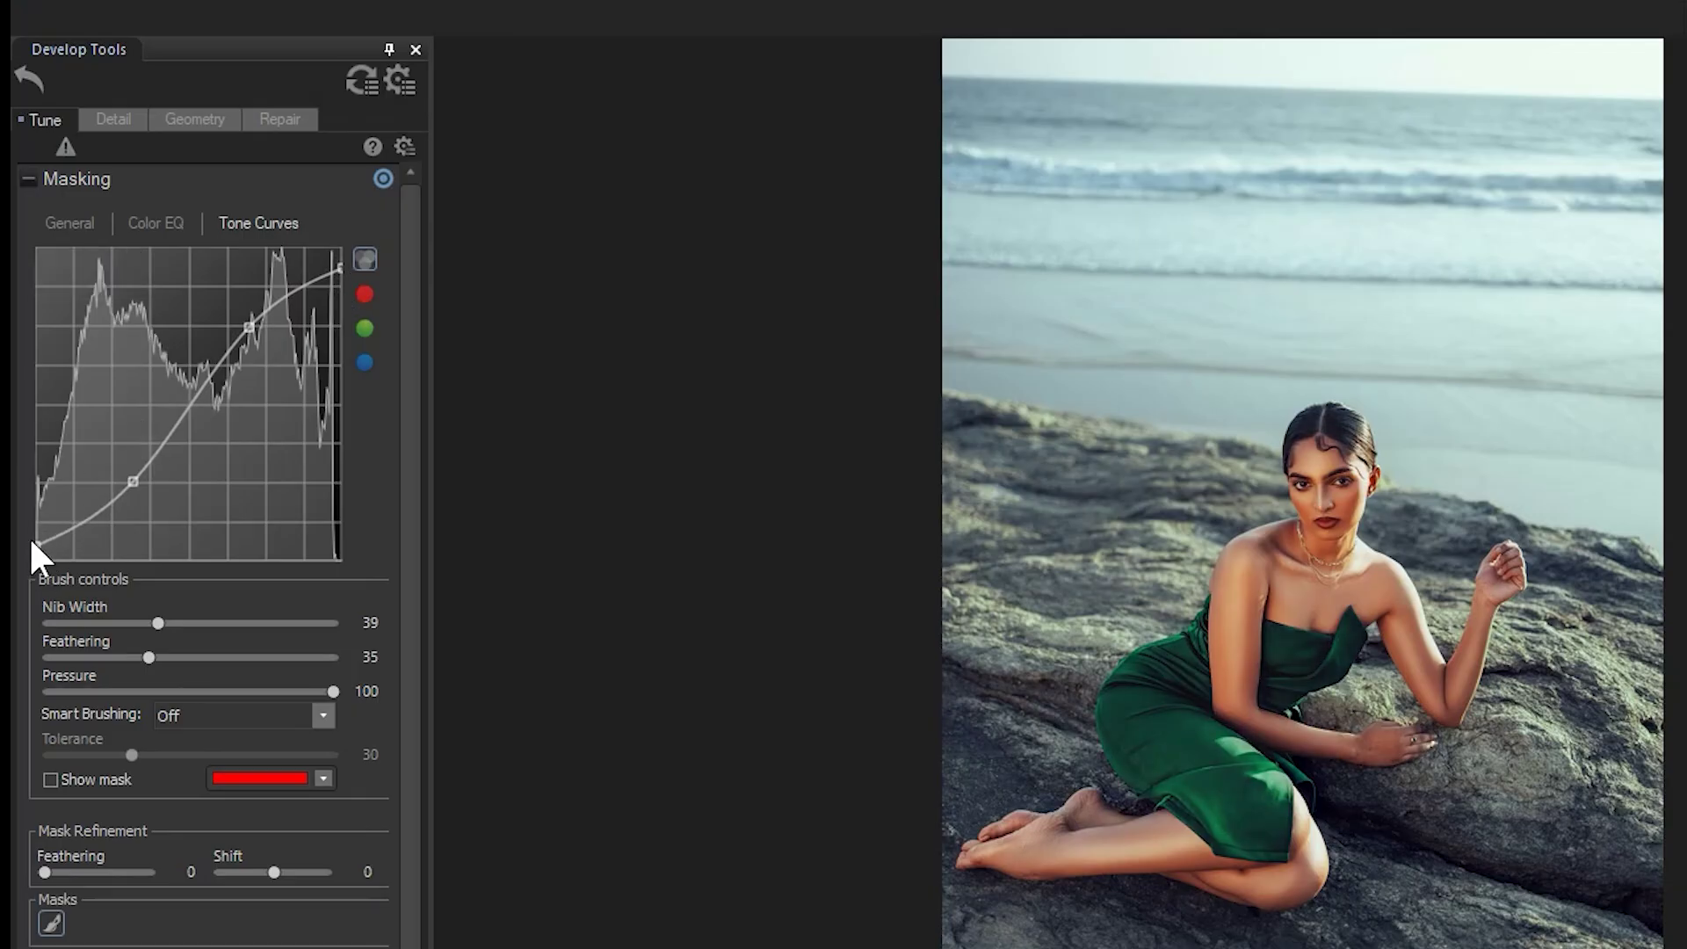
- On the mask's General tab, set Vibrance to 13 and Fill Light to 14
click(70, 223)
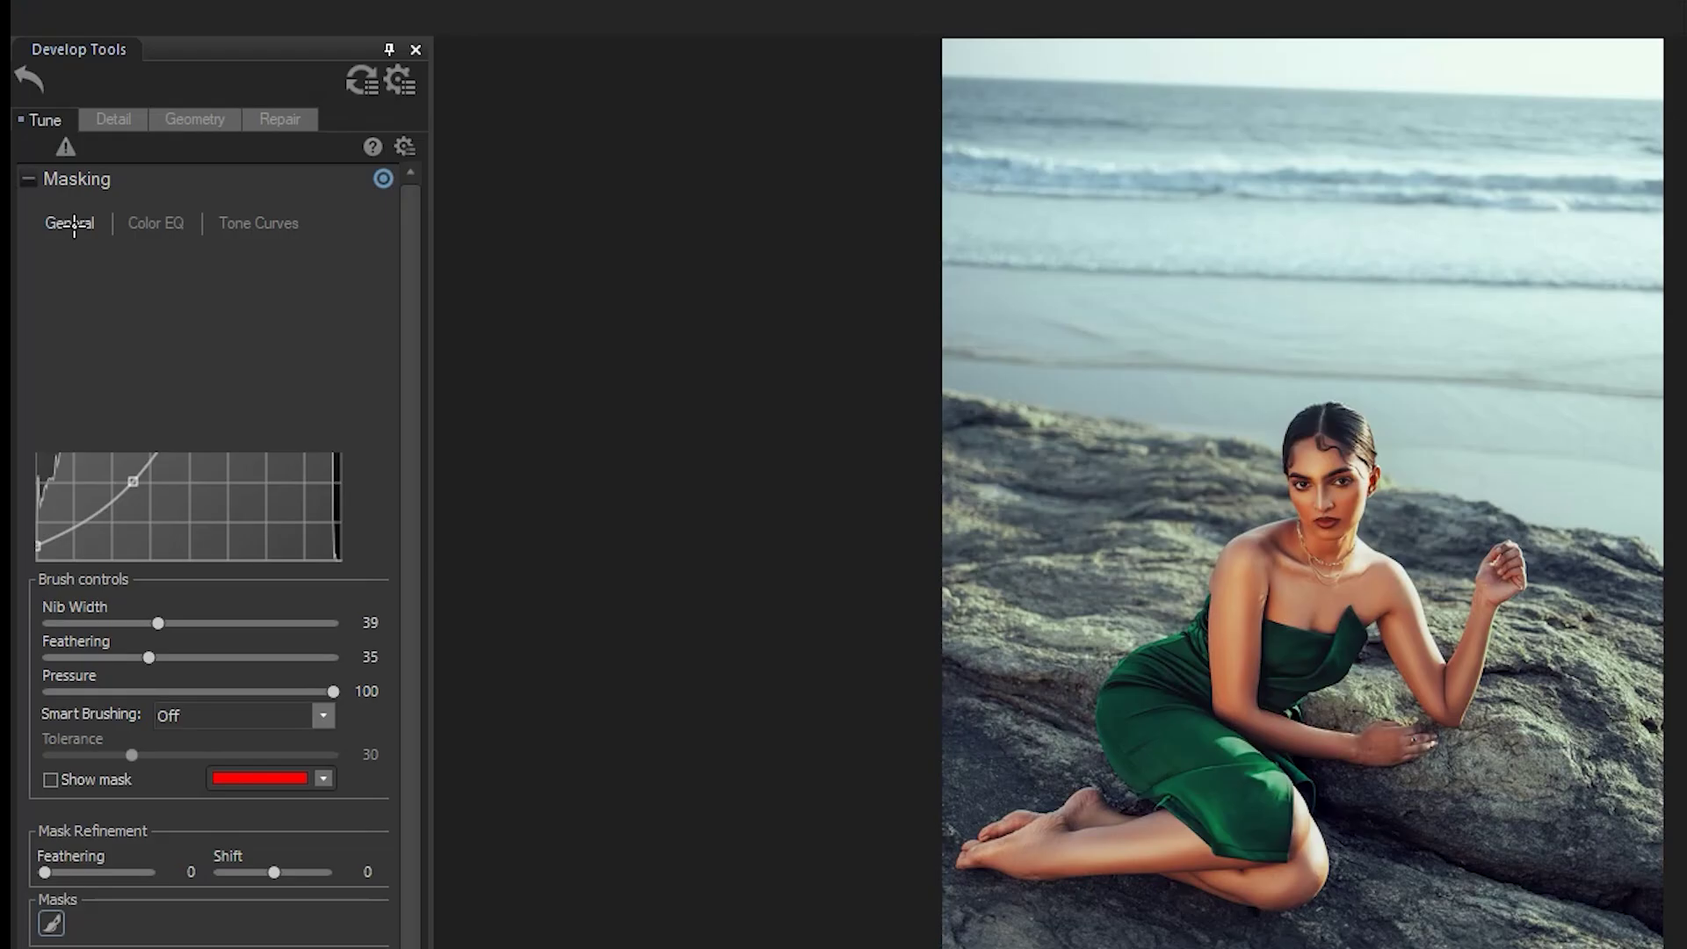
drag(188, 341, 204, 343)
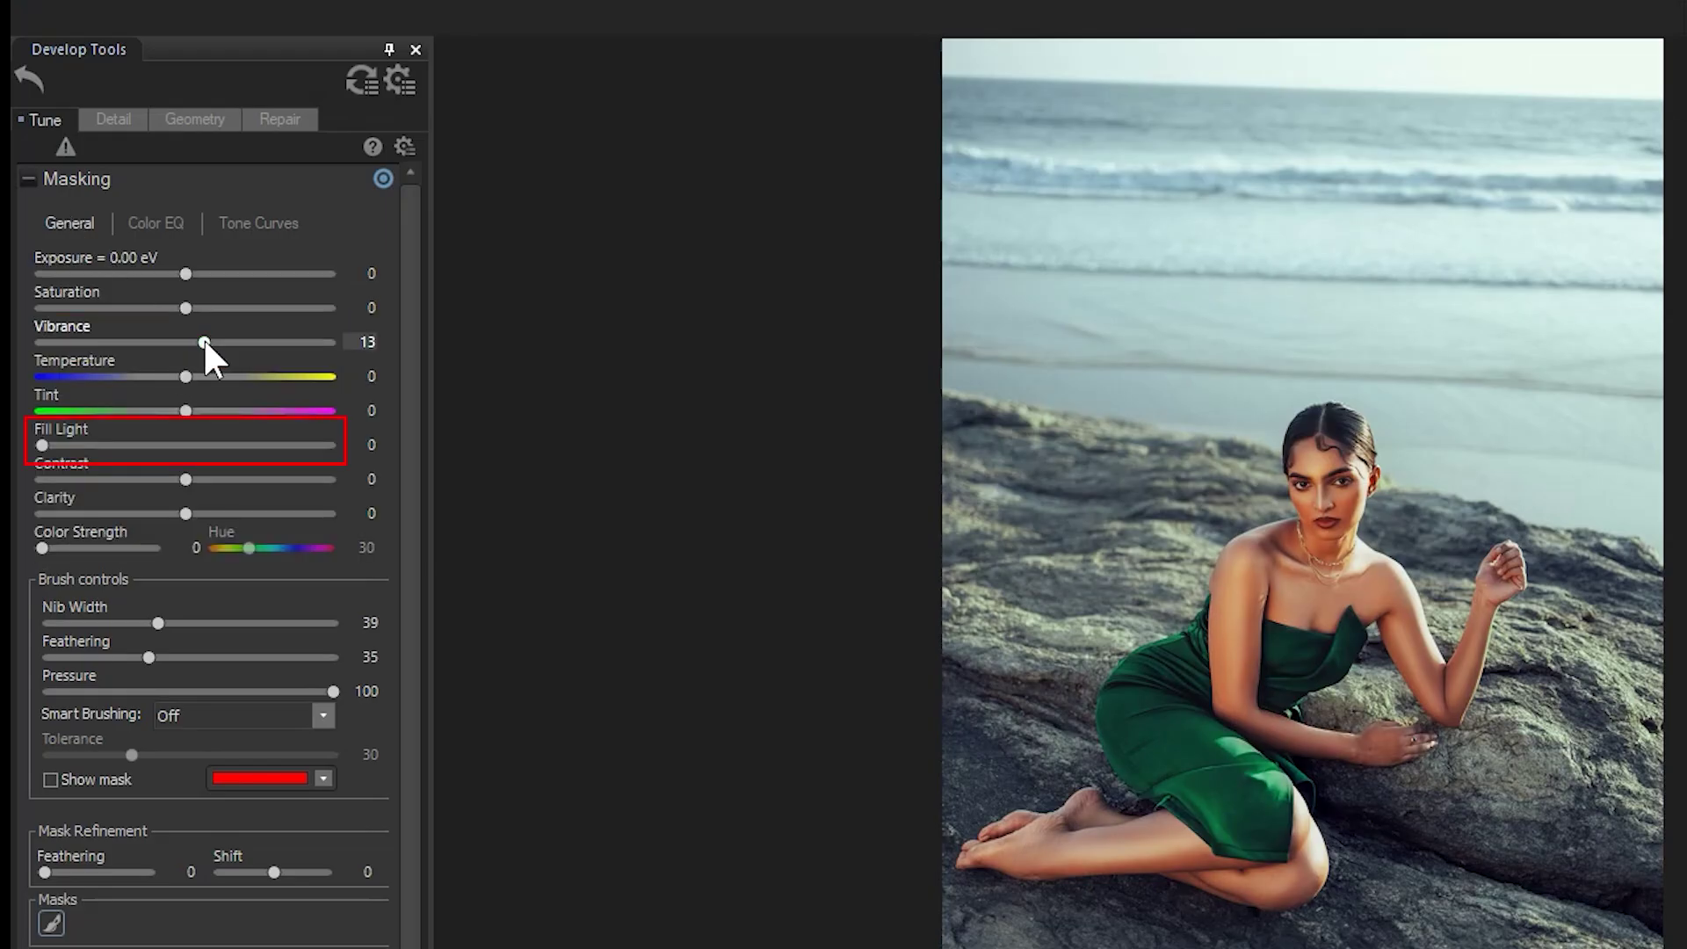
drag(42, 444, 73, 446)
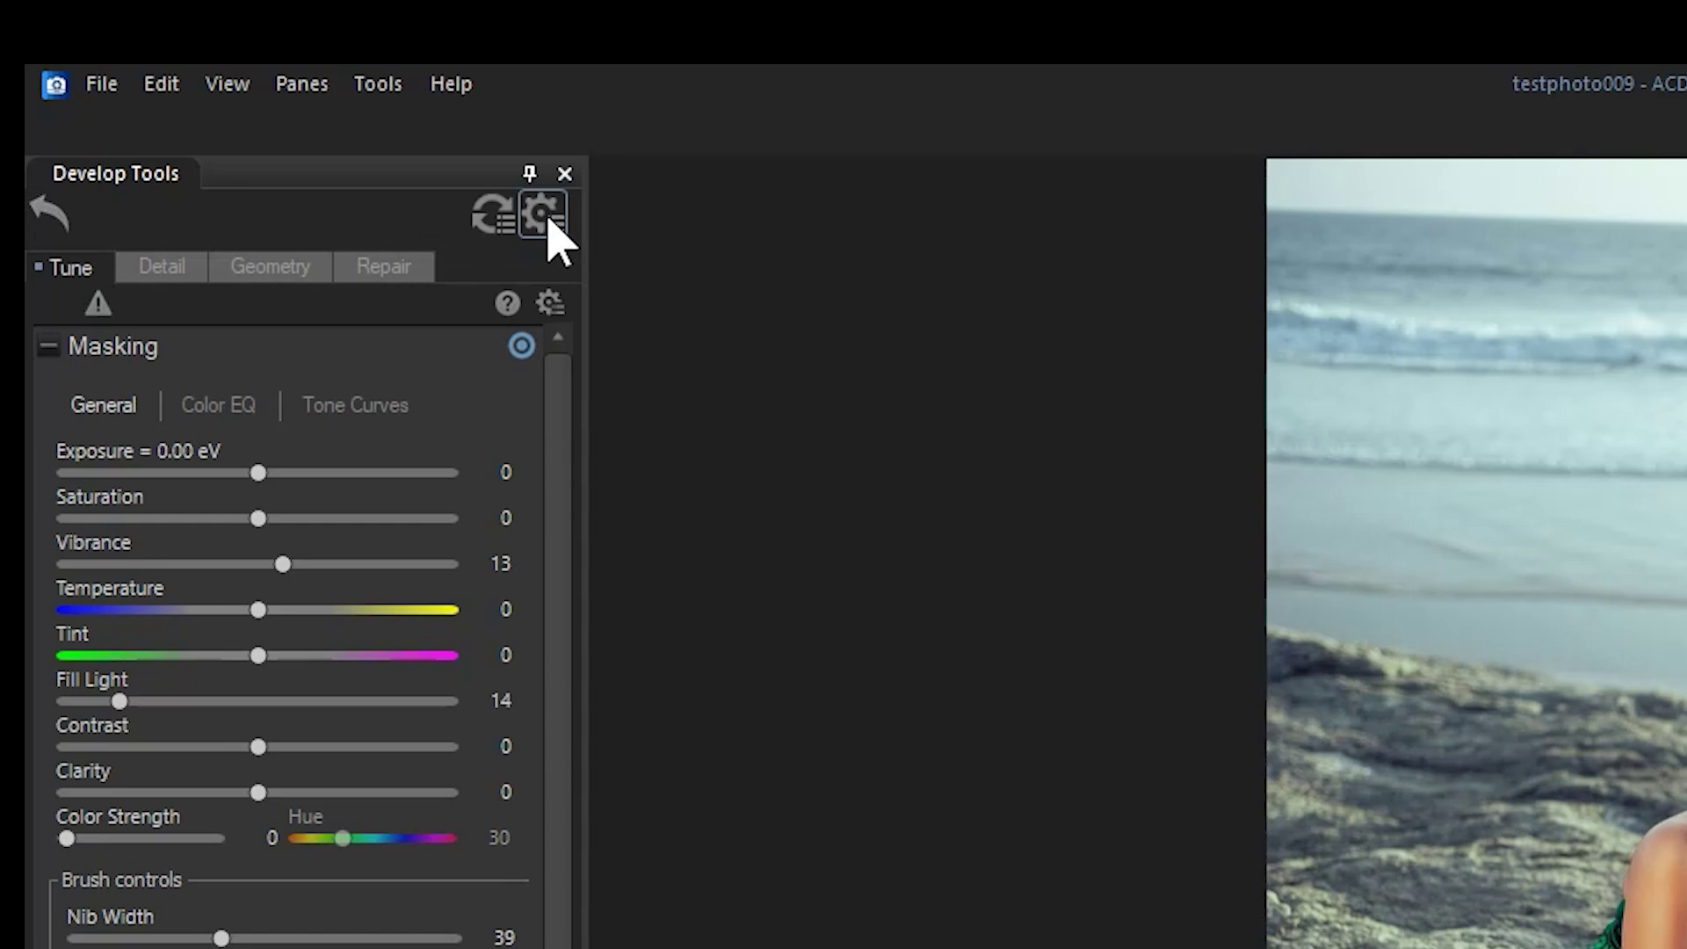
- Open the Develop Tools gear menu for preset options
click(549, 223)
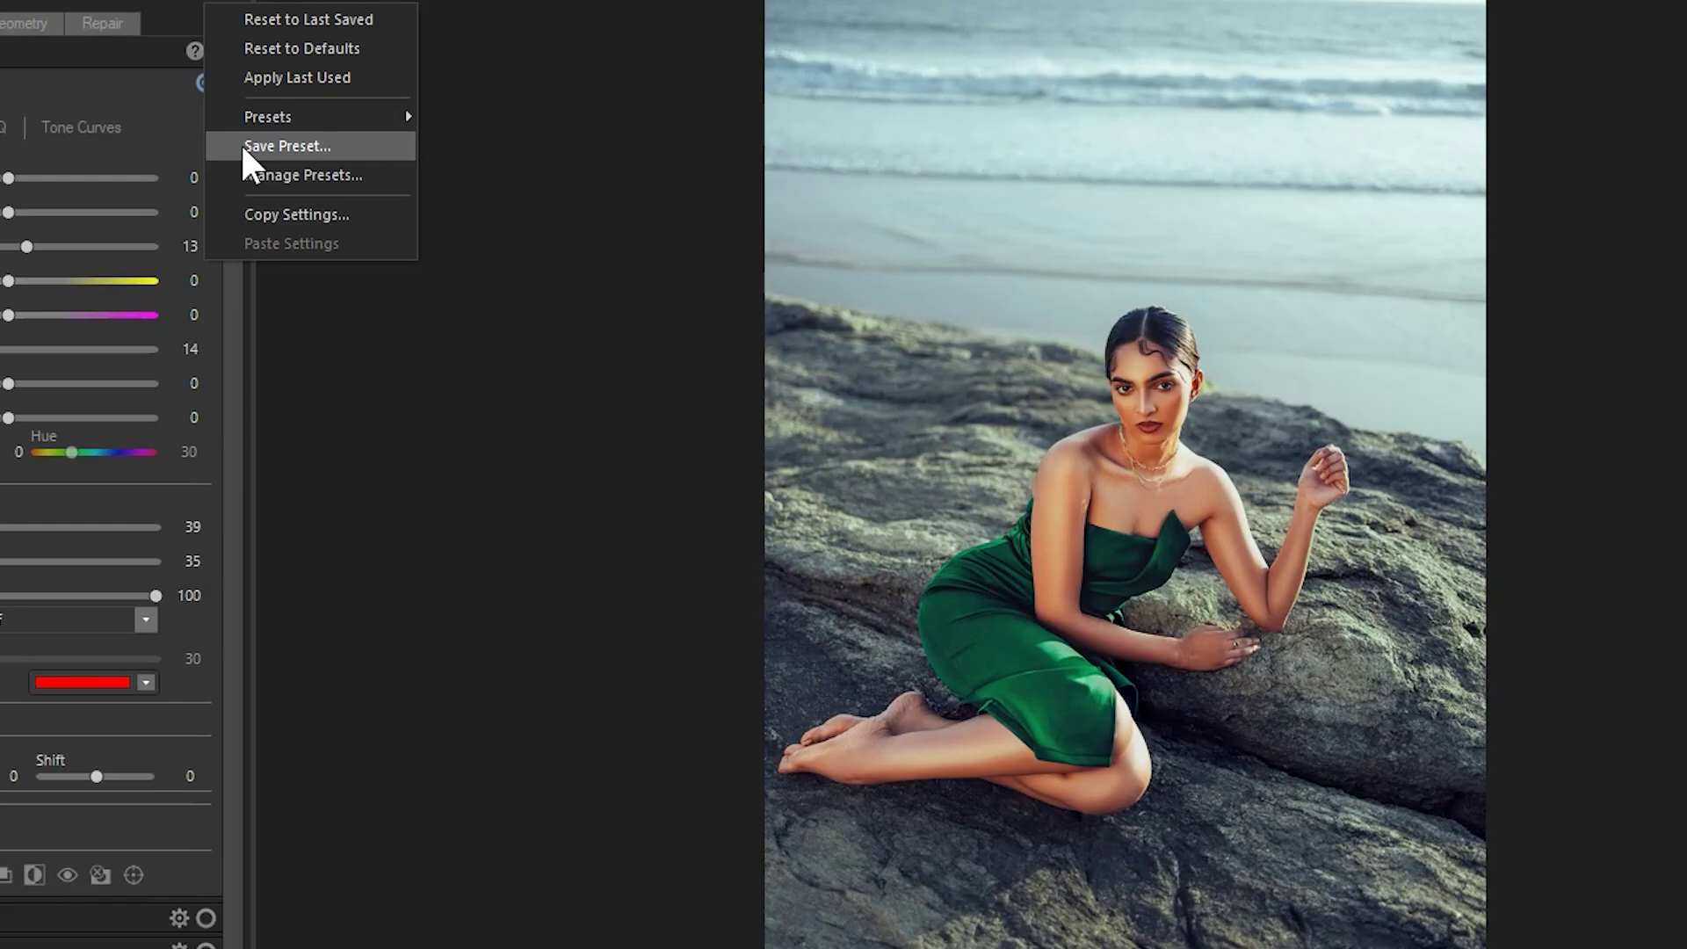
- Save a preset named 'Lighting for Masked Subject' containing only Tuning masks and Detail masks
click(243, 147)
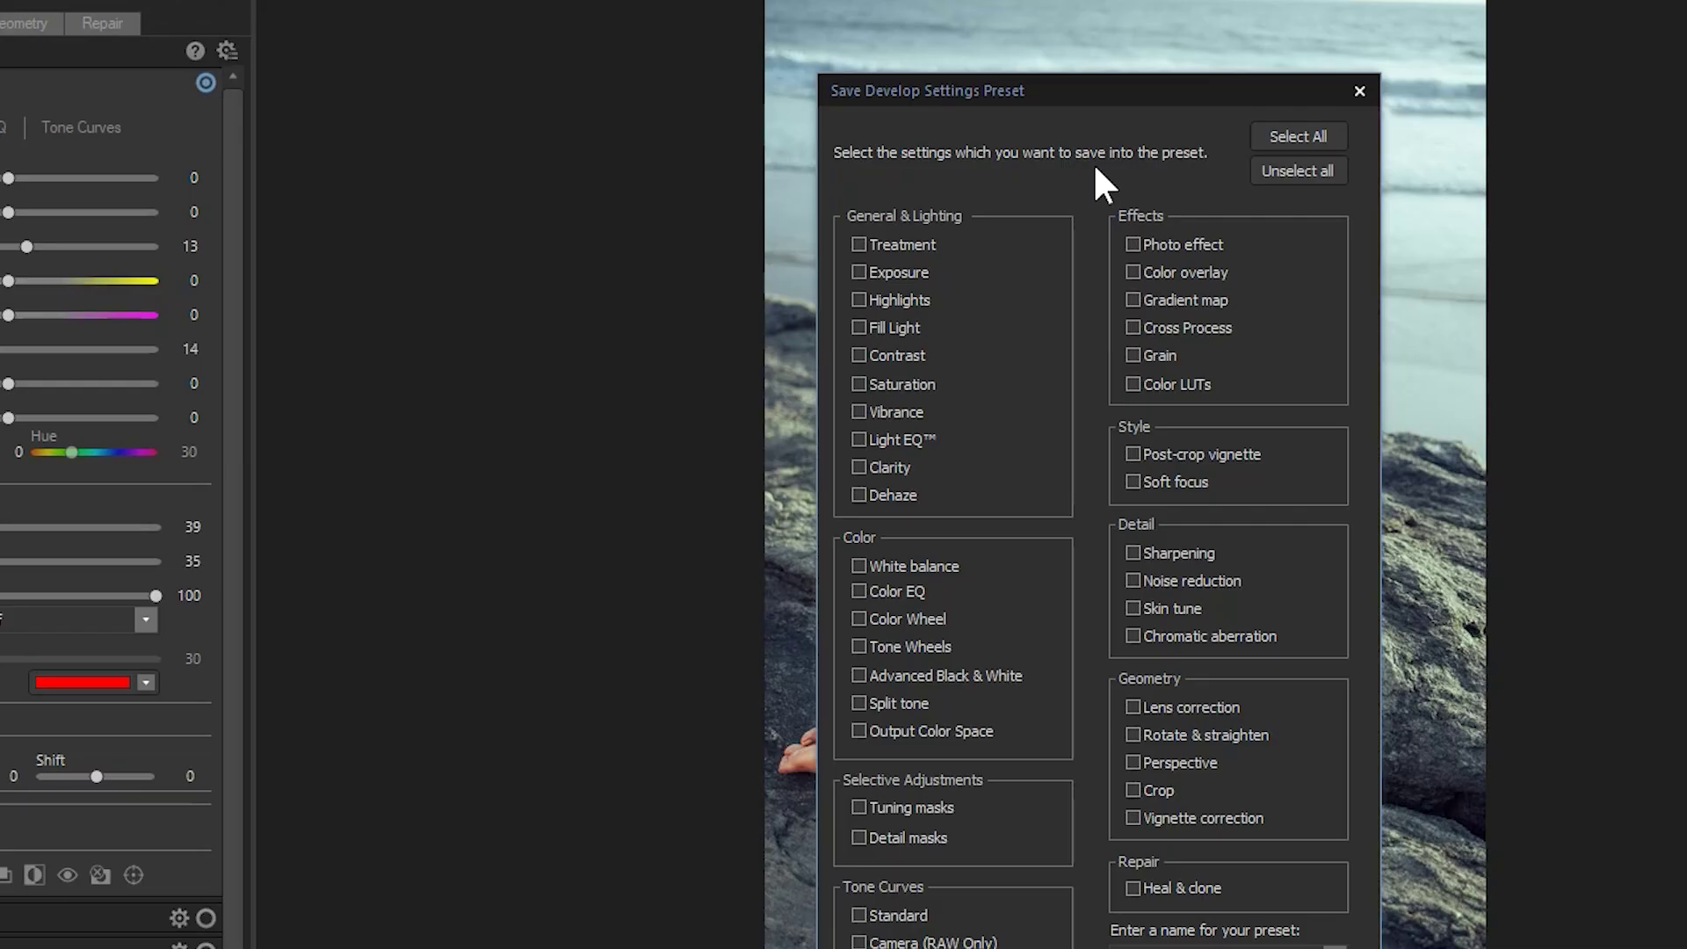
drag(1173, 93, 627, 25)
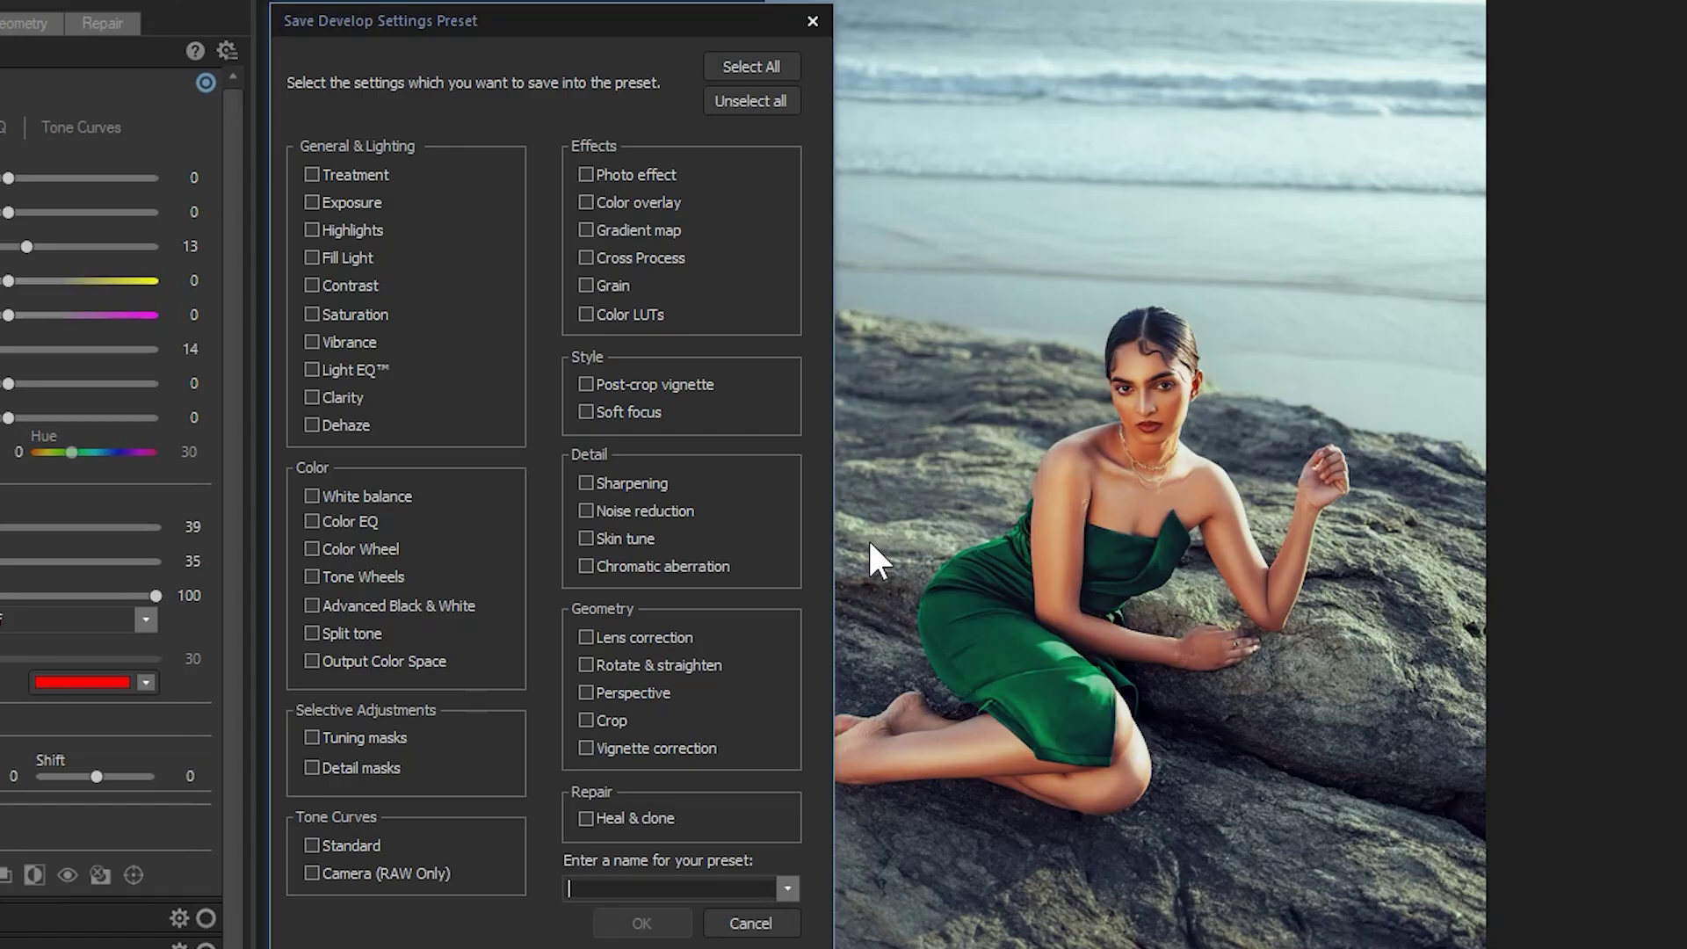
click(313, 736)
click(313, 767)
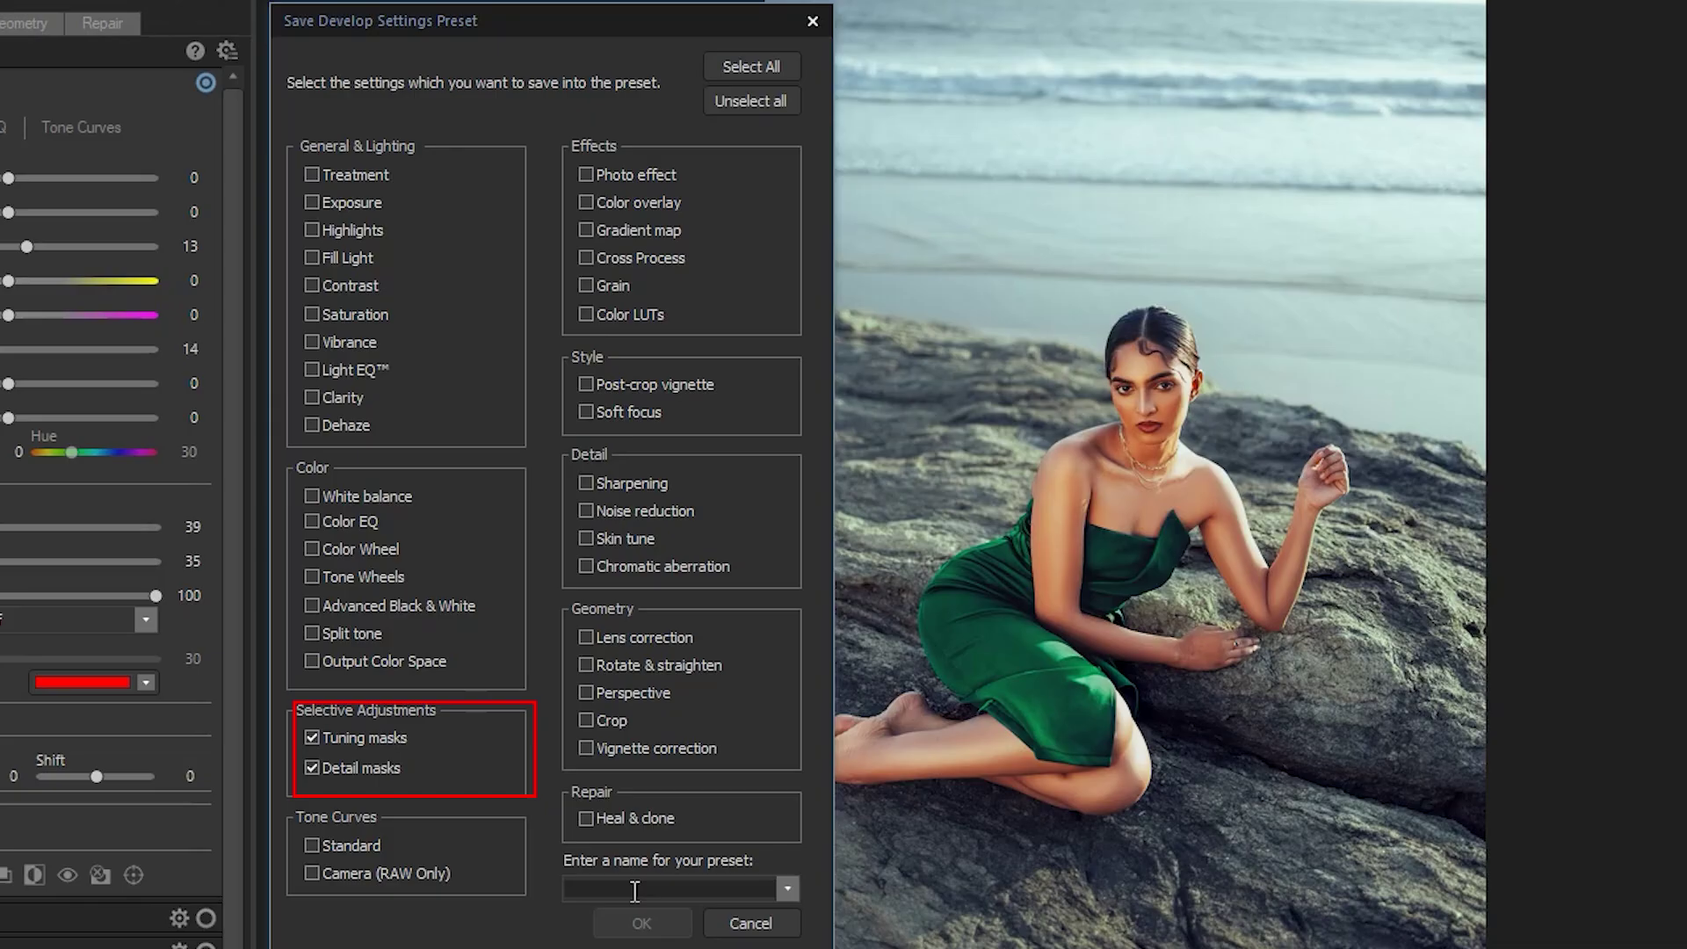
text(L)
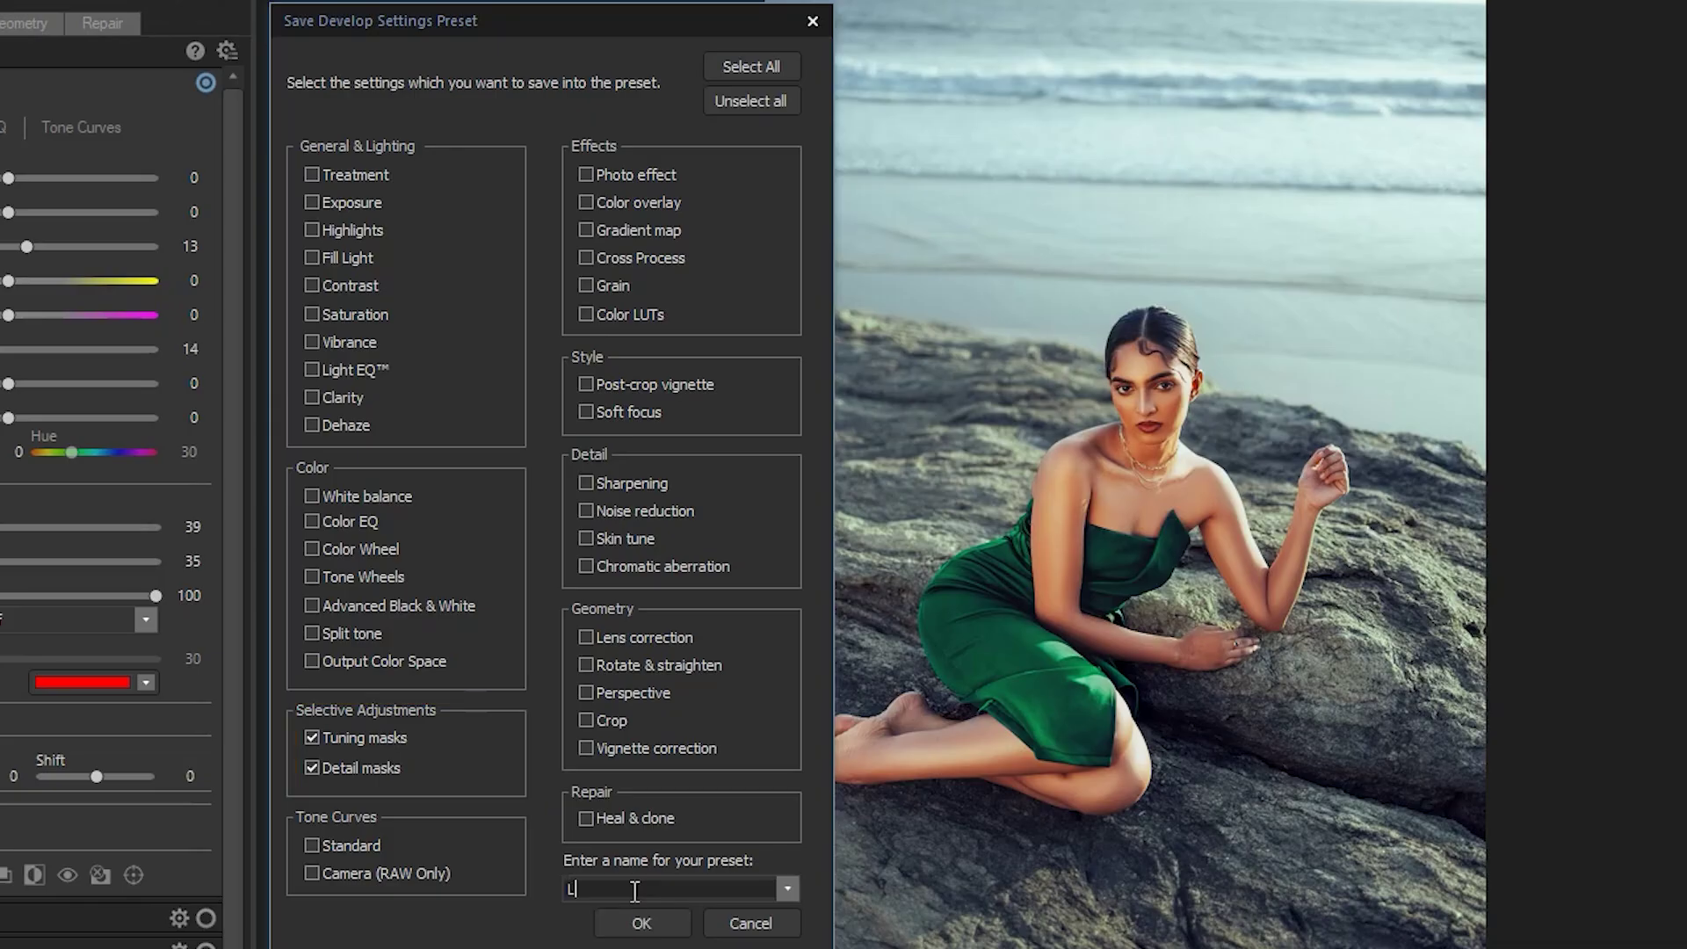
text(ighting for Maske)
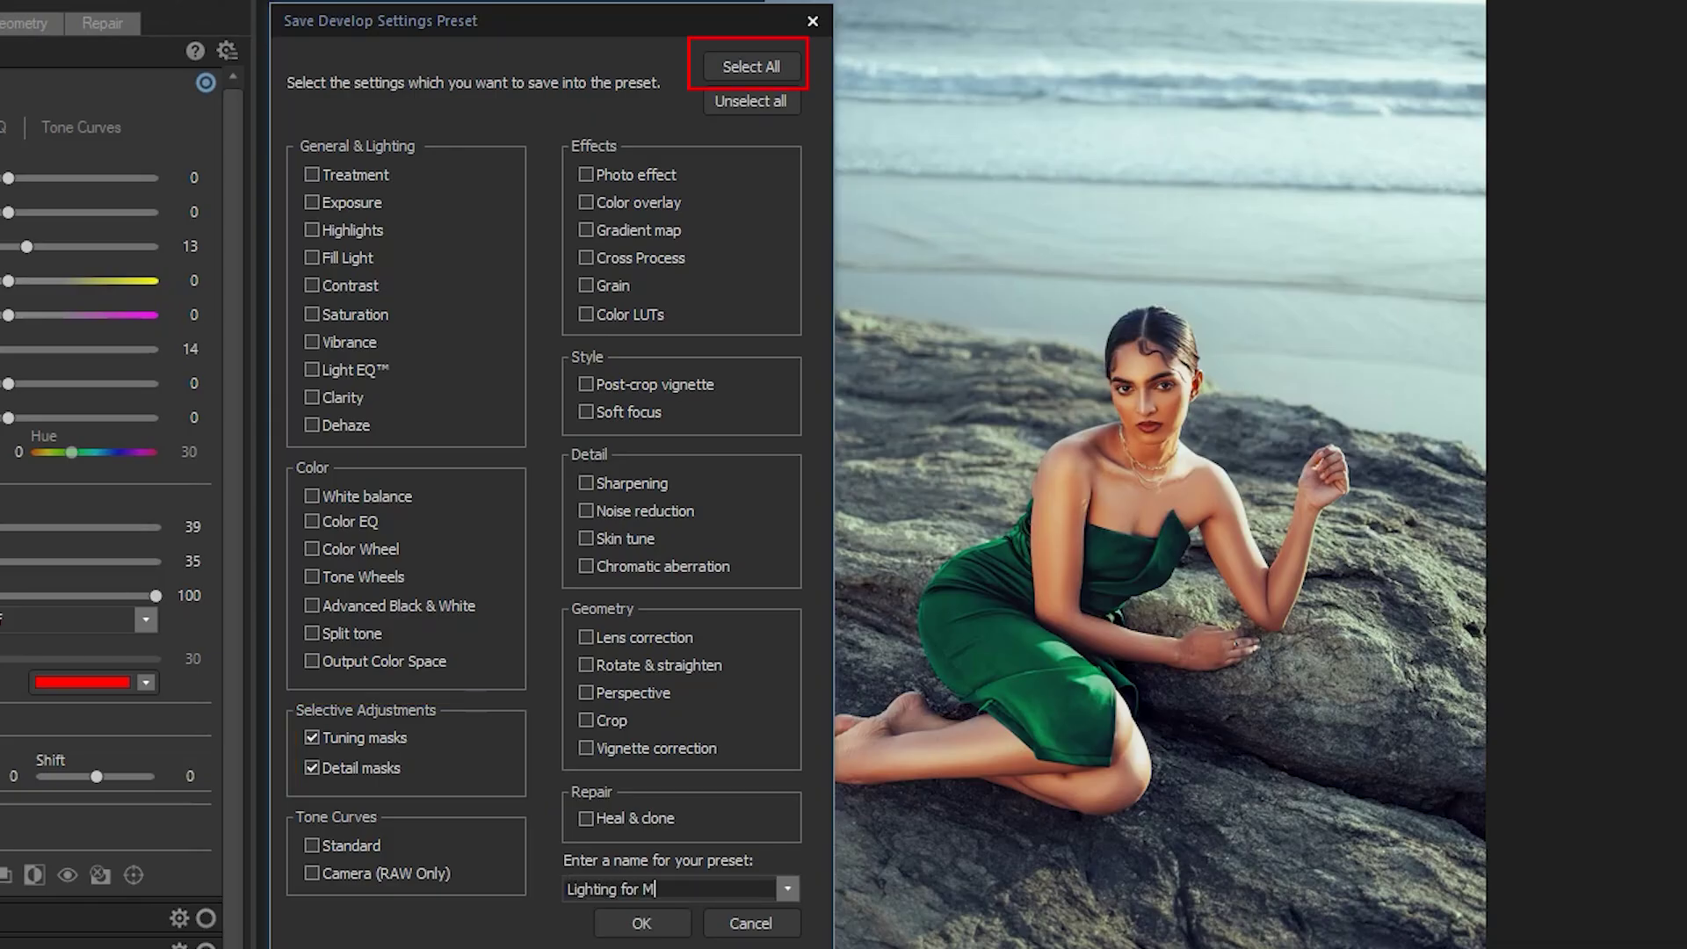
text(d Subject)
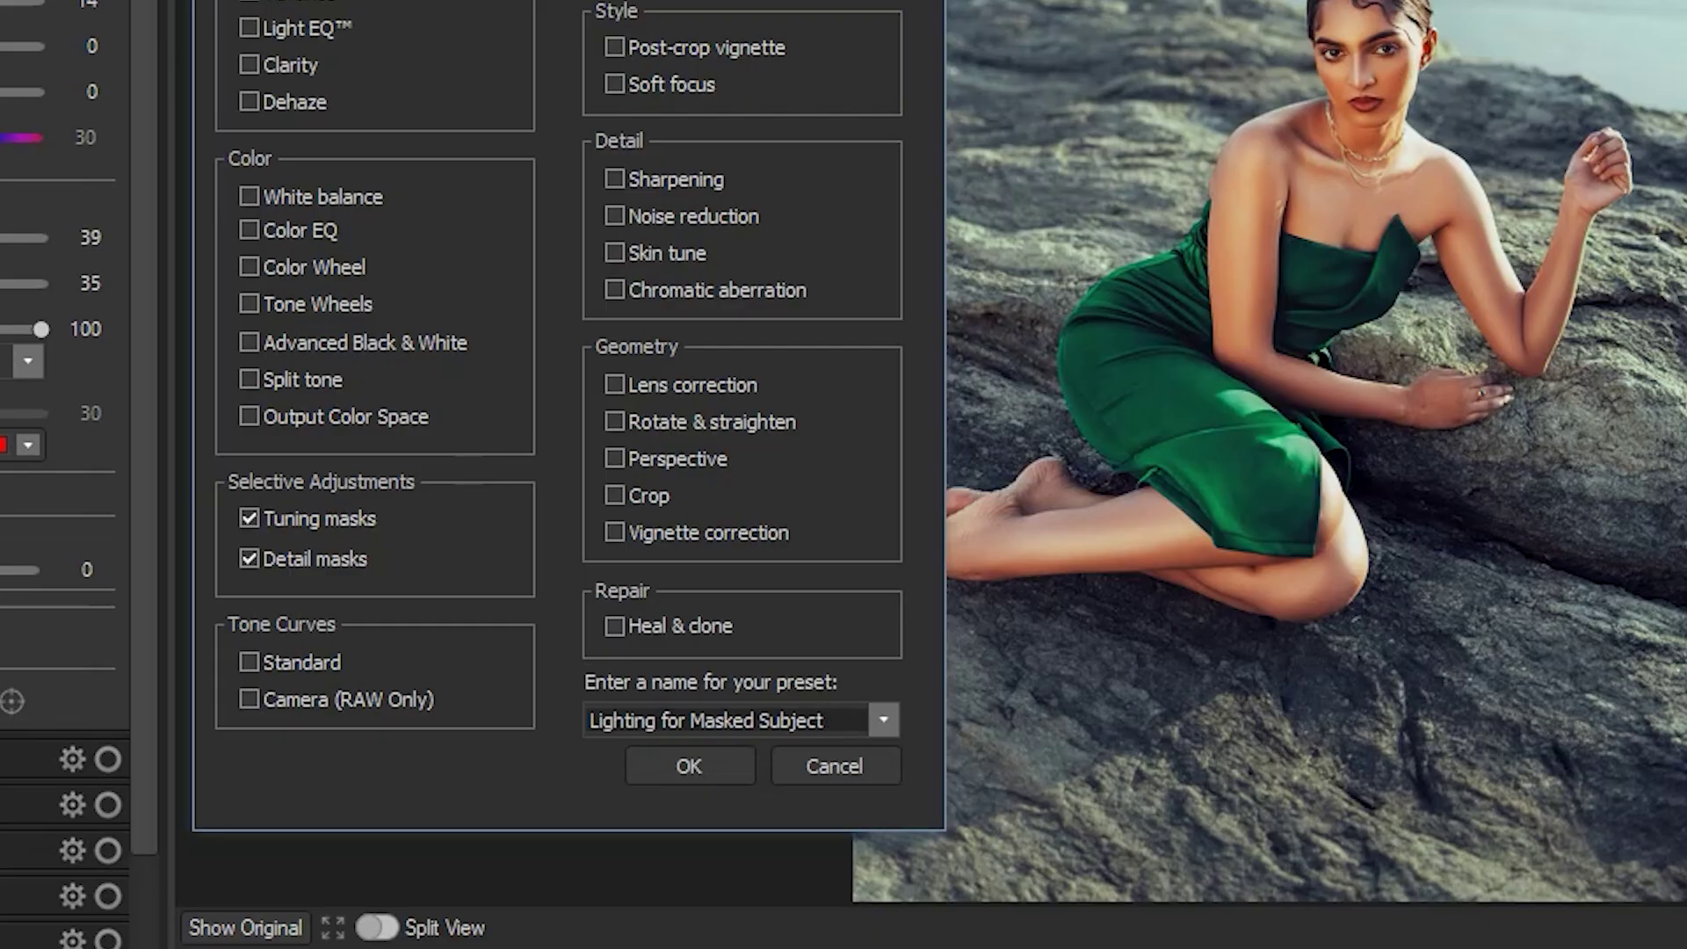
click(690, 766)
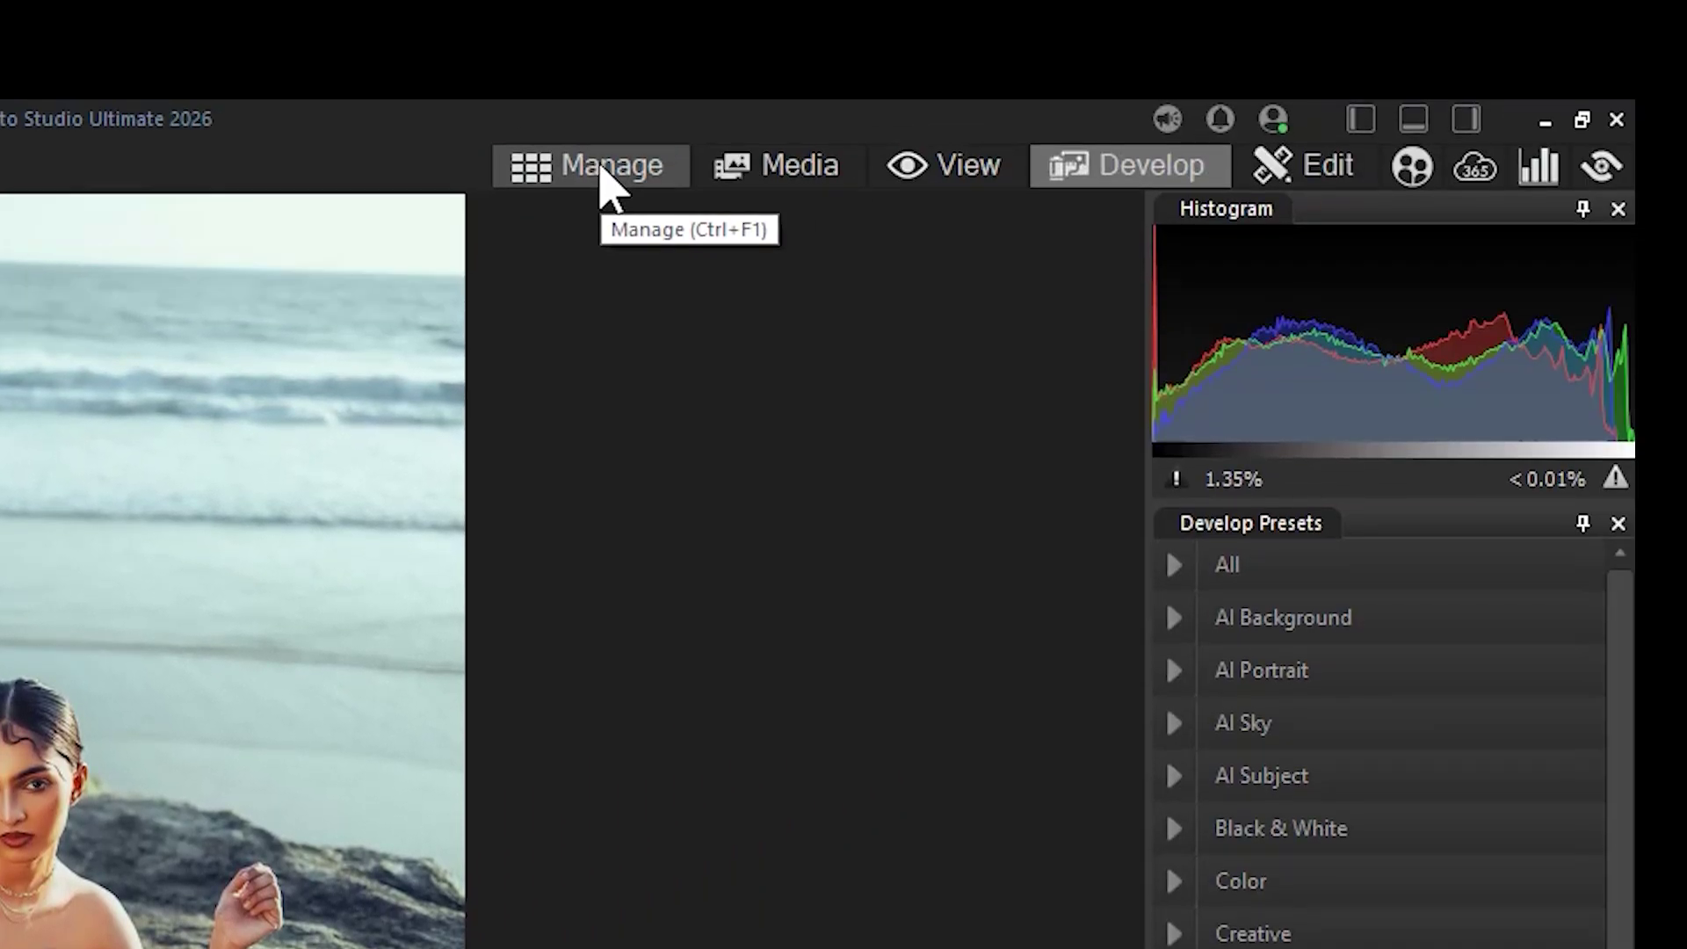
- Back in Manage mode, select the People portraits starting at Mel 003 and open the Batch menu
click(602, 169)
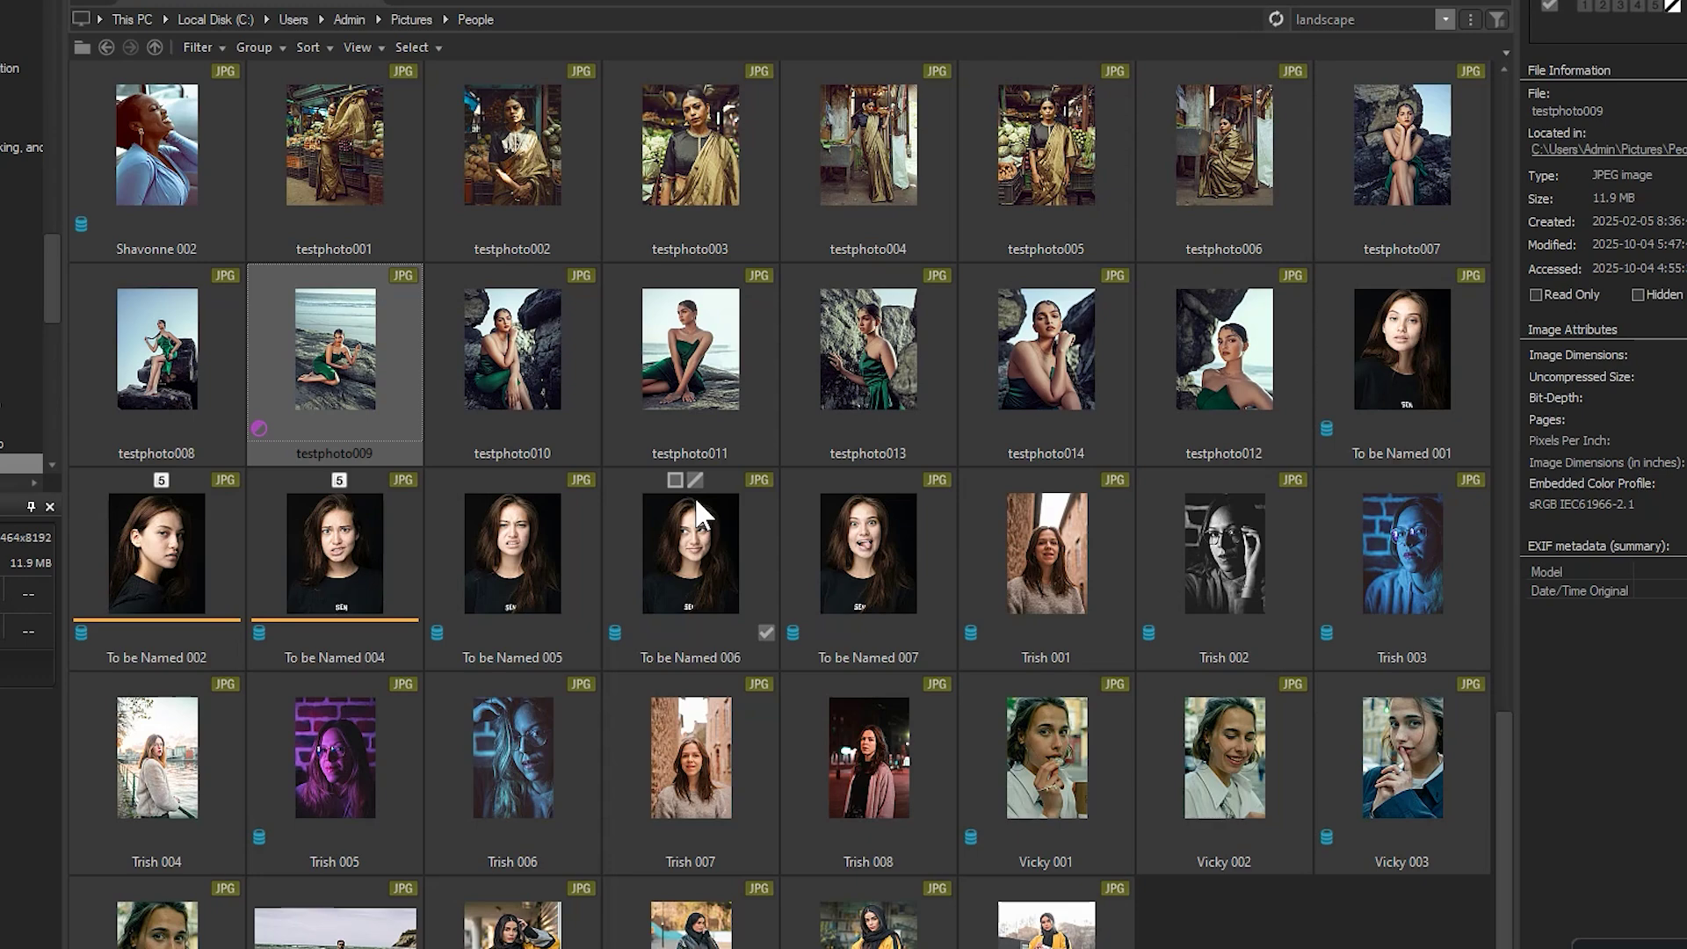
scroll(694, 496, up, 5)
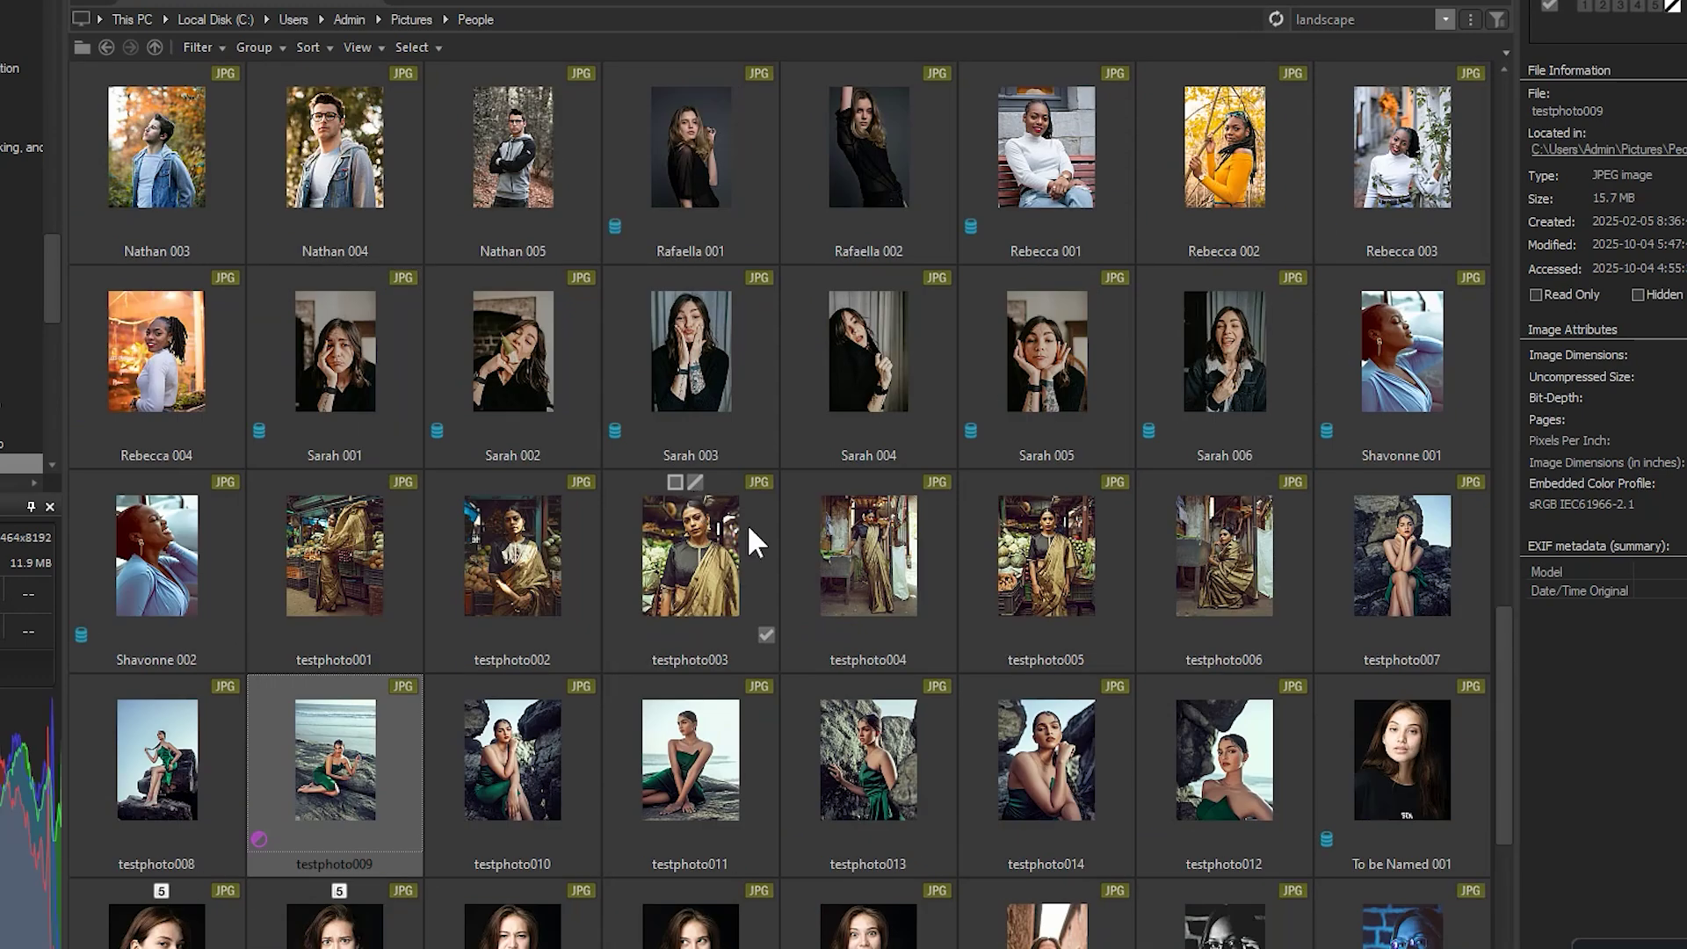
scroll(747, 523, up, 5)
click(190, 426)
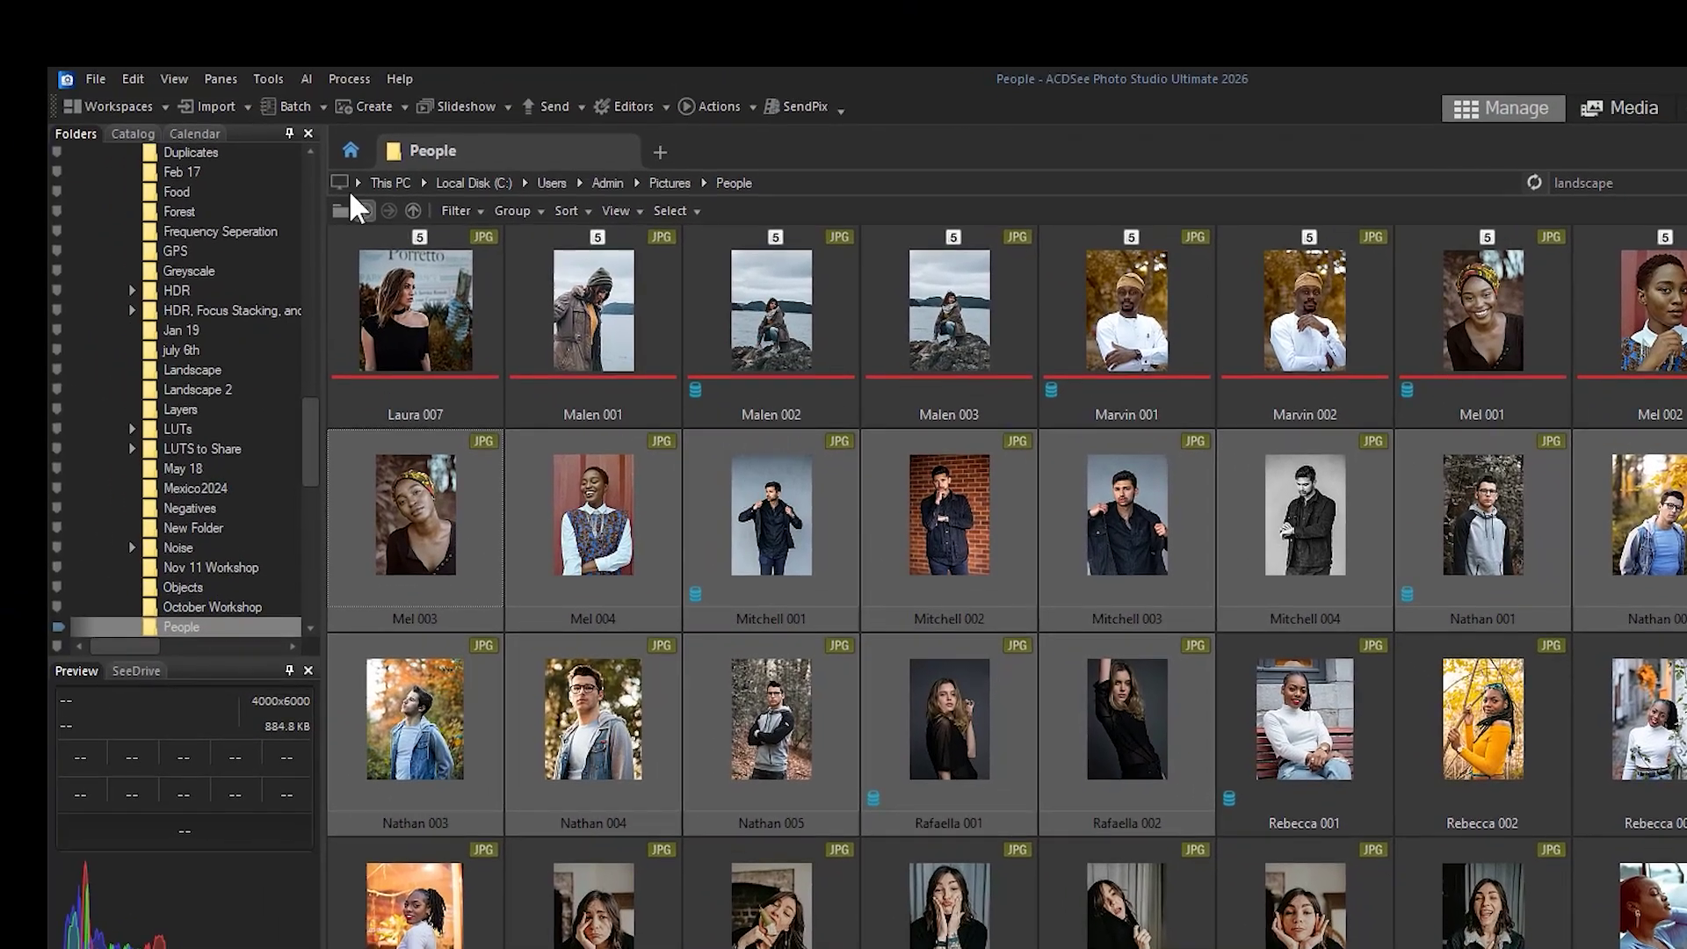
click(295, 106)
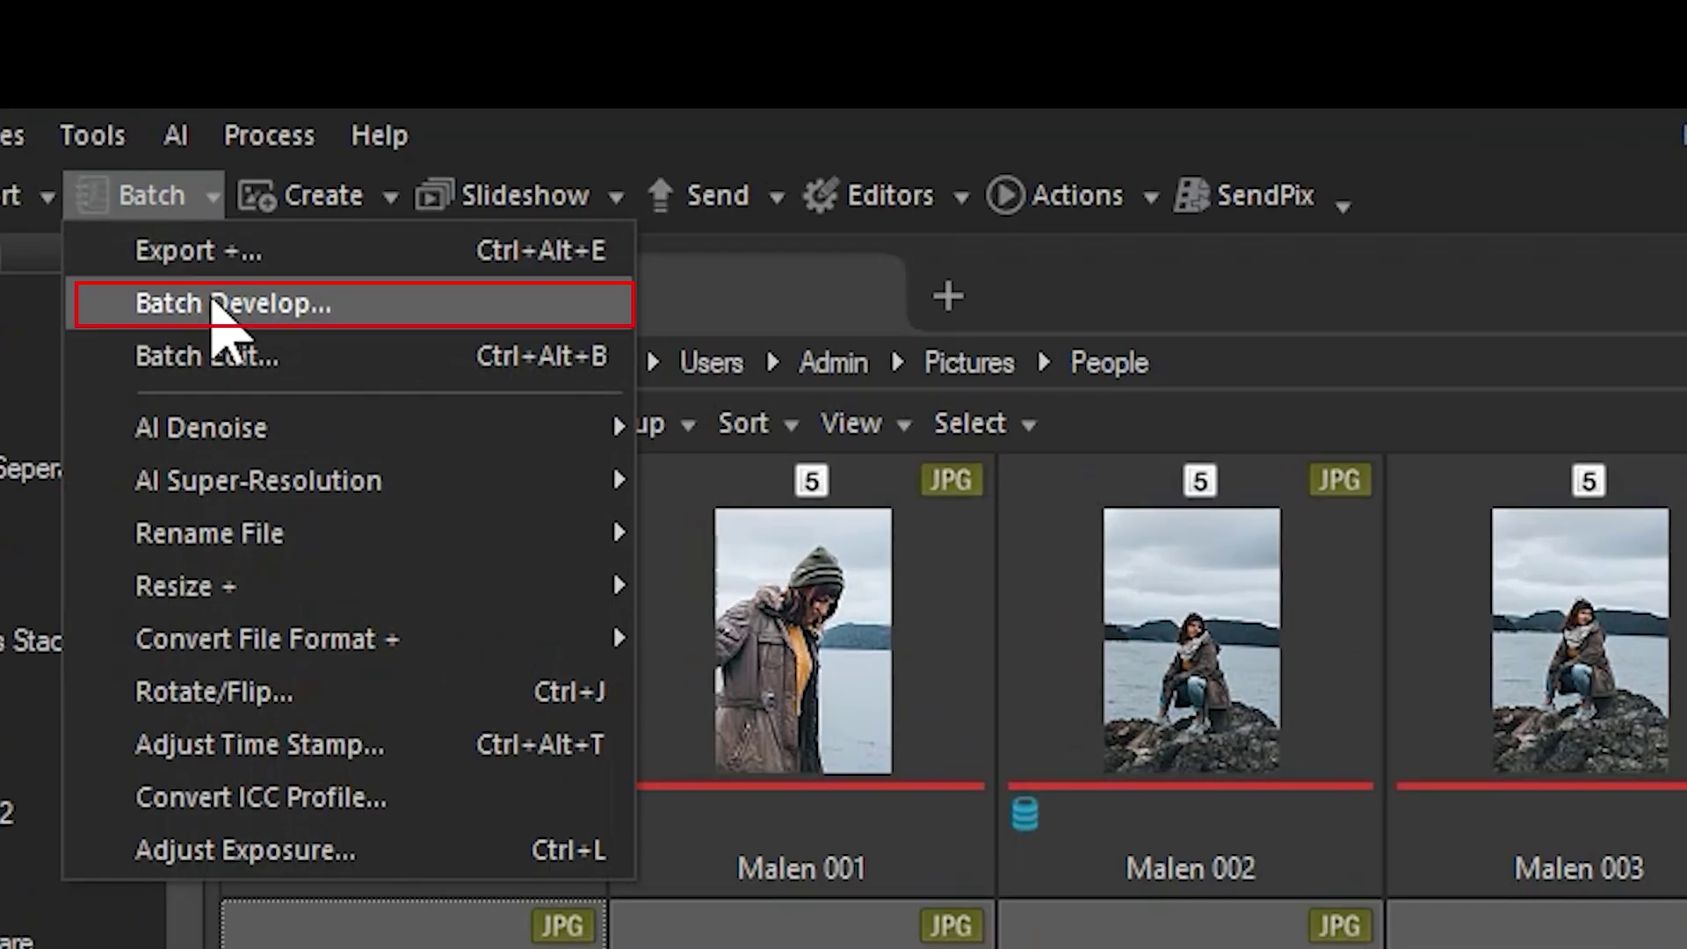
- Batch-develop the 13 portraits with 'Lighting for Masked Subject', then open Nathan 005 in Develop
click(213, 303)
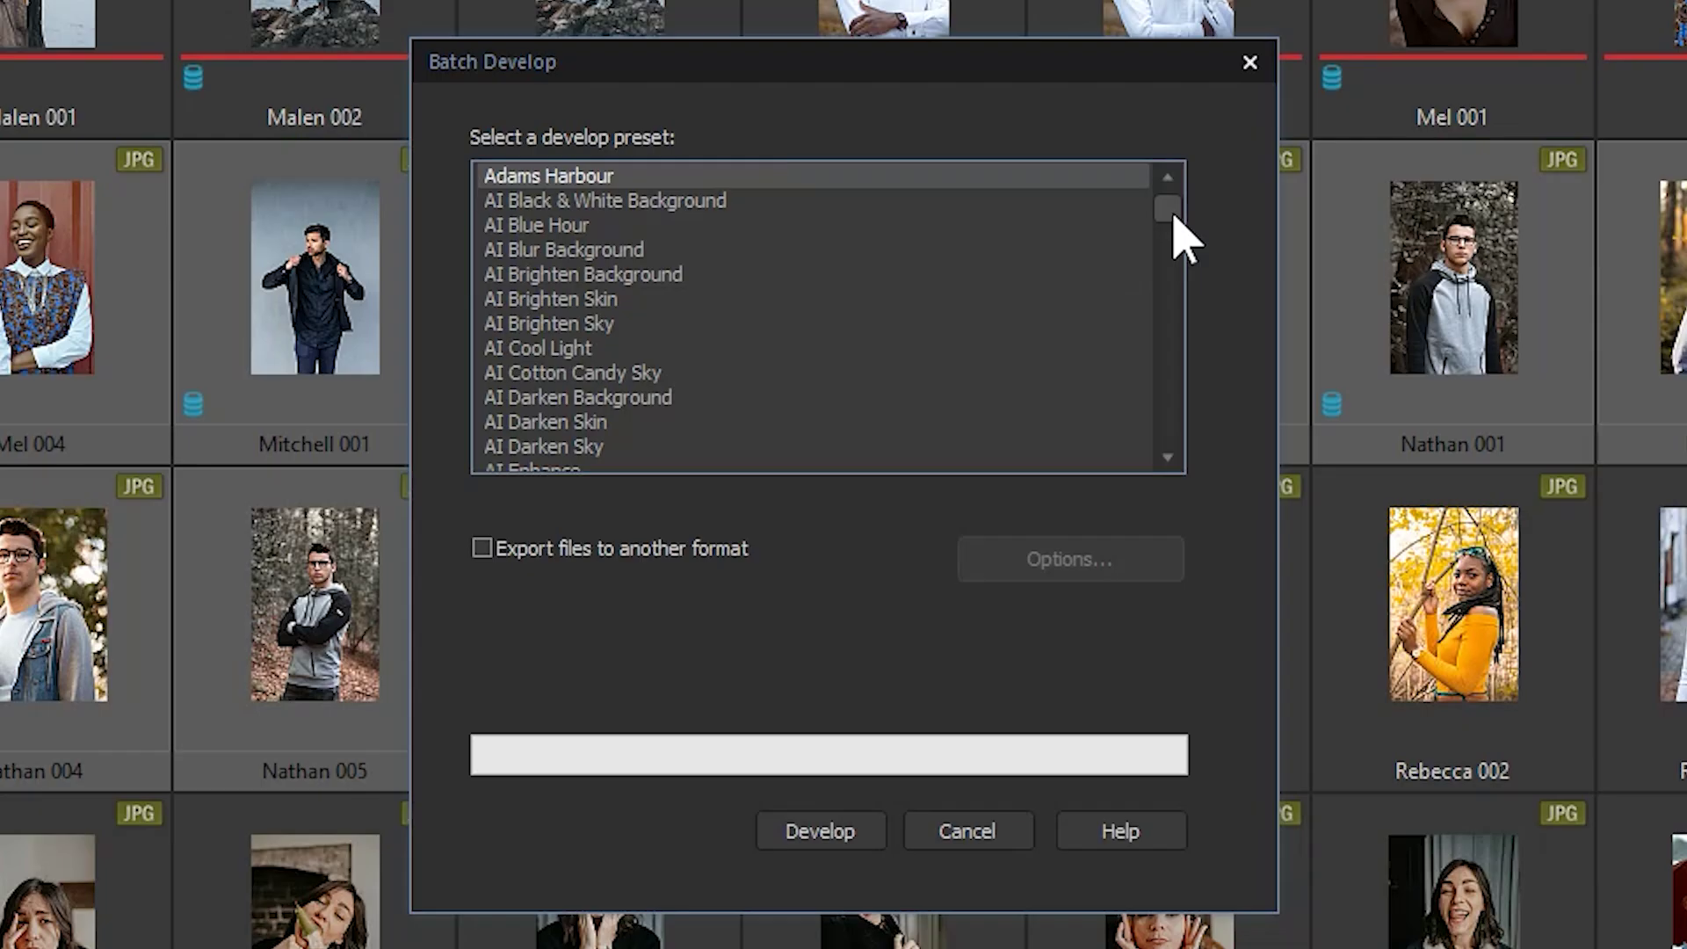
drag(1174, 219, 1182, 337)
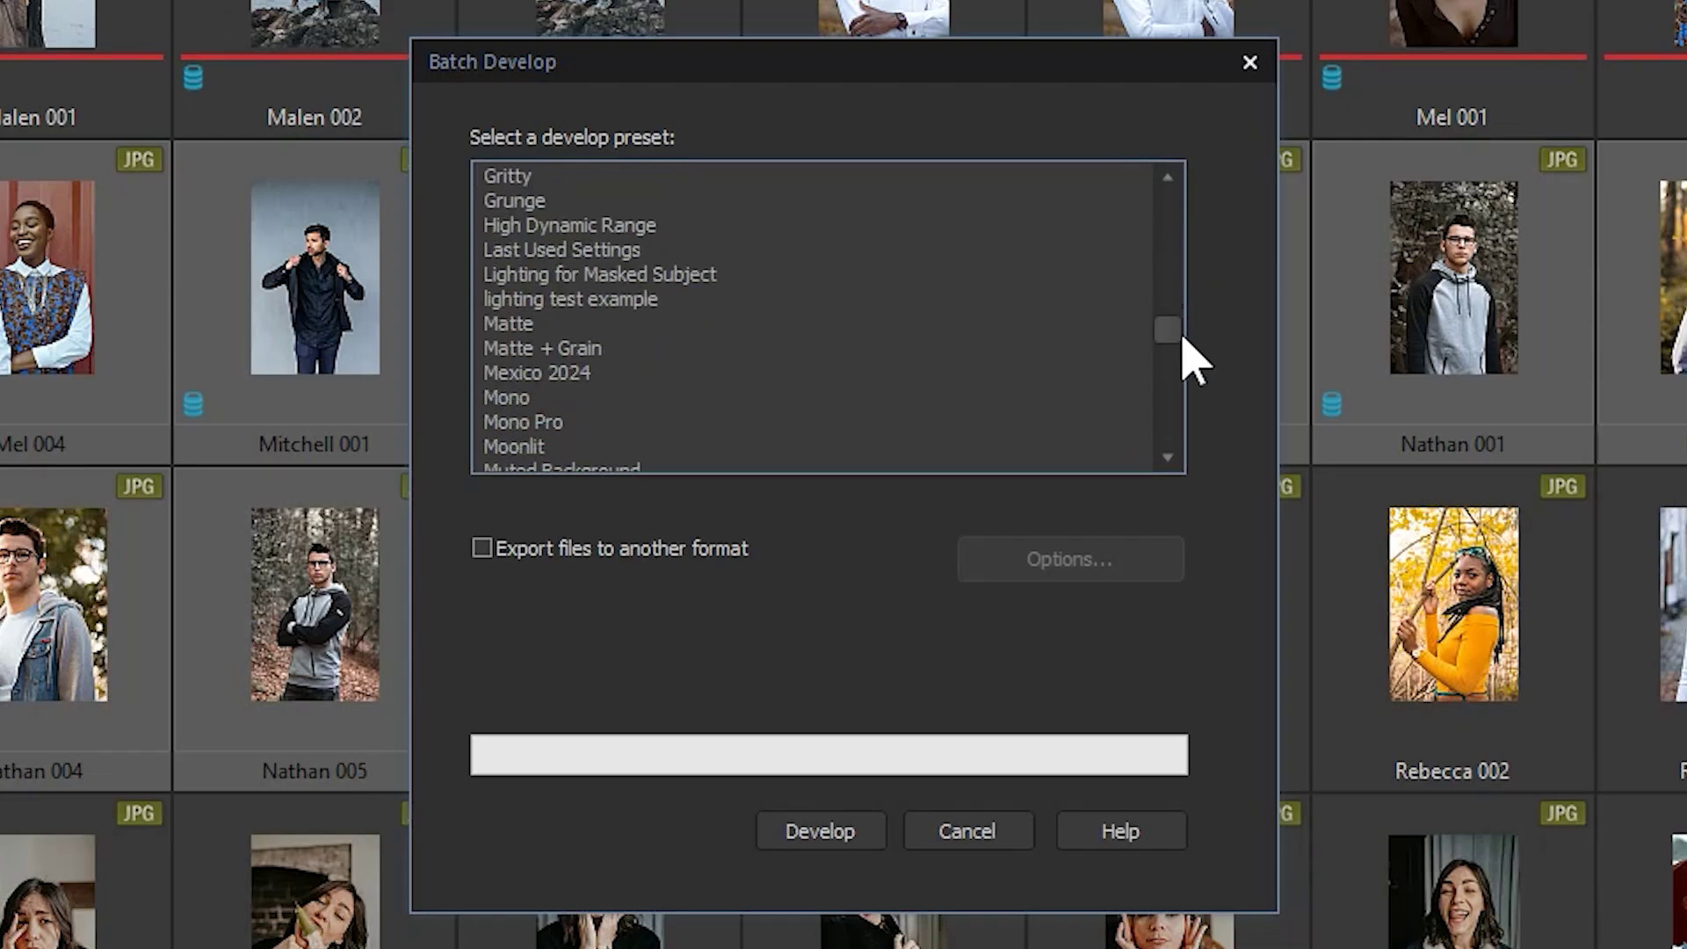
click(689, 278)
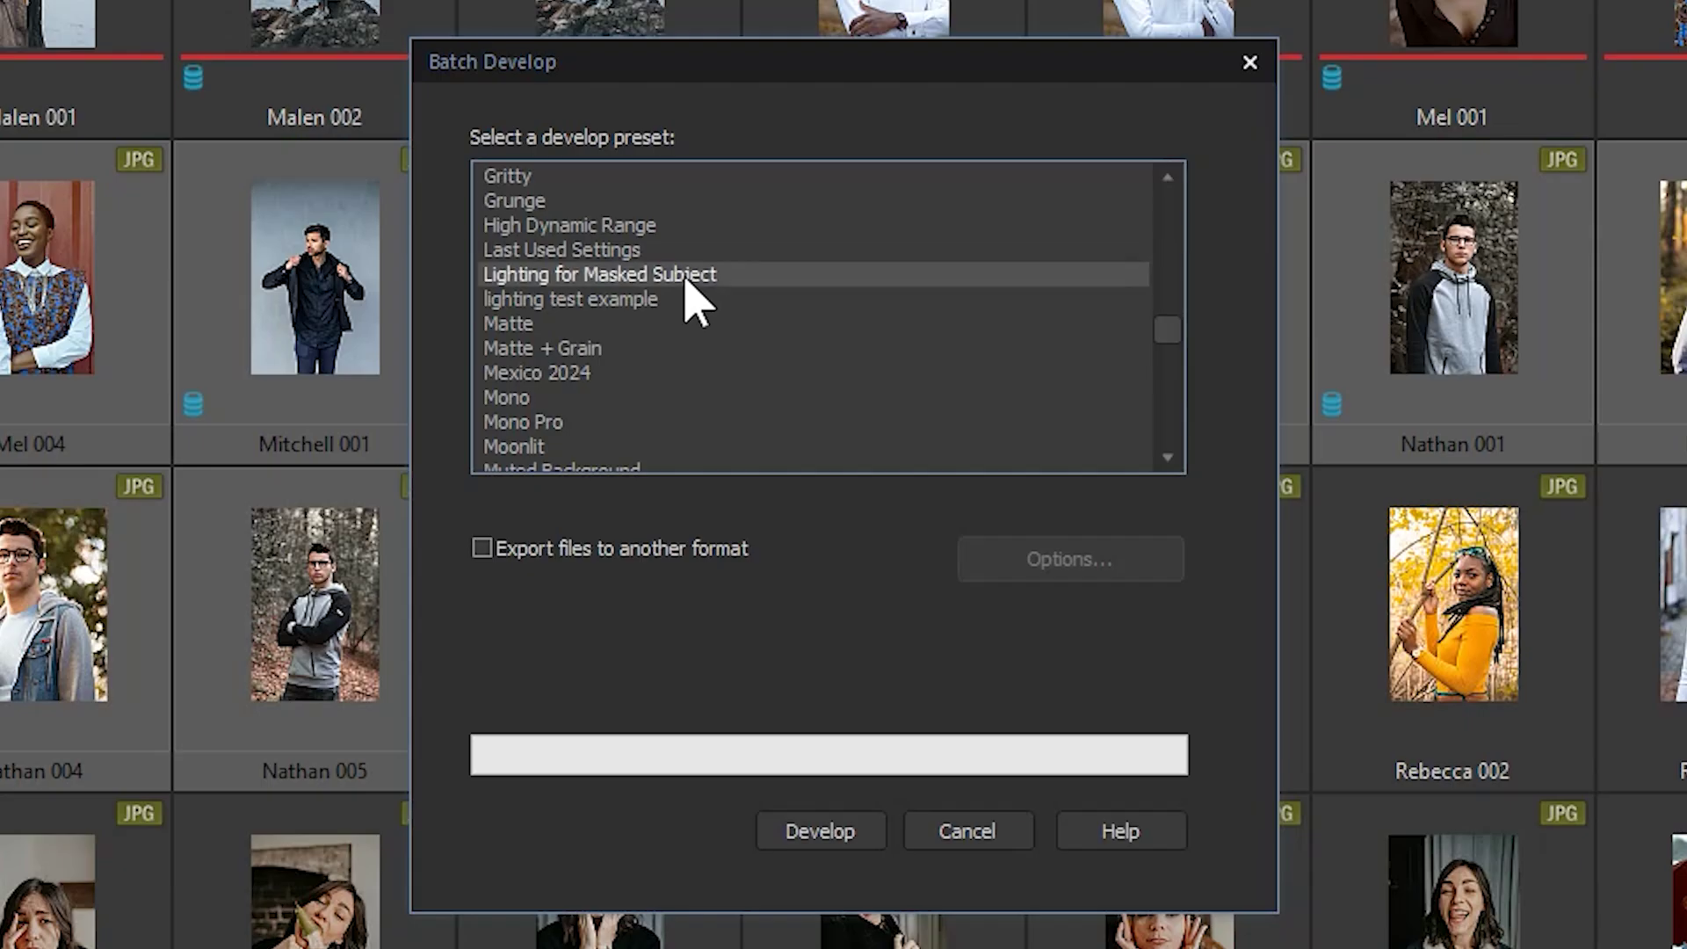
click(829, 833)
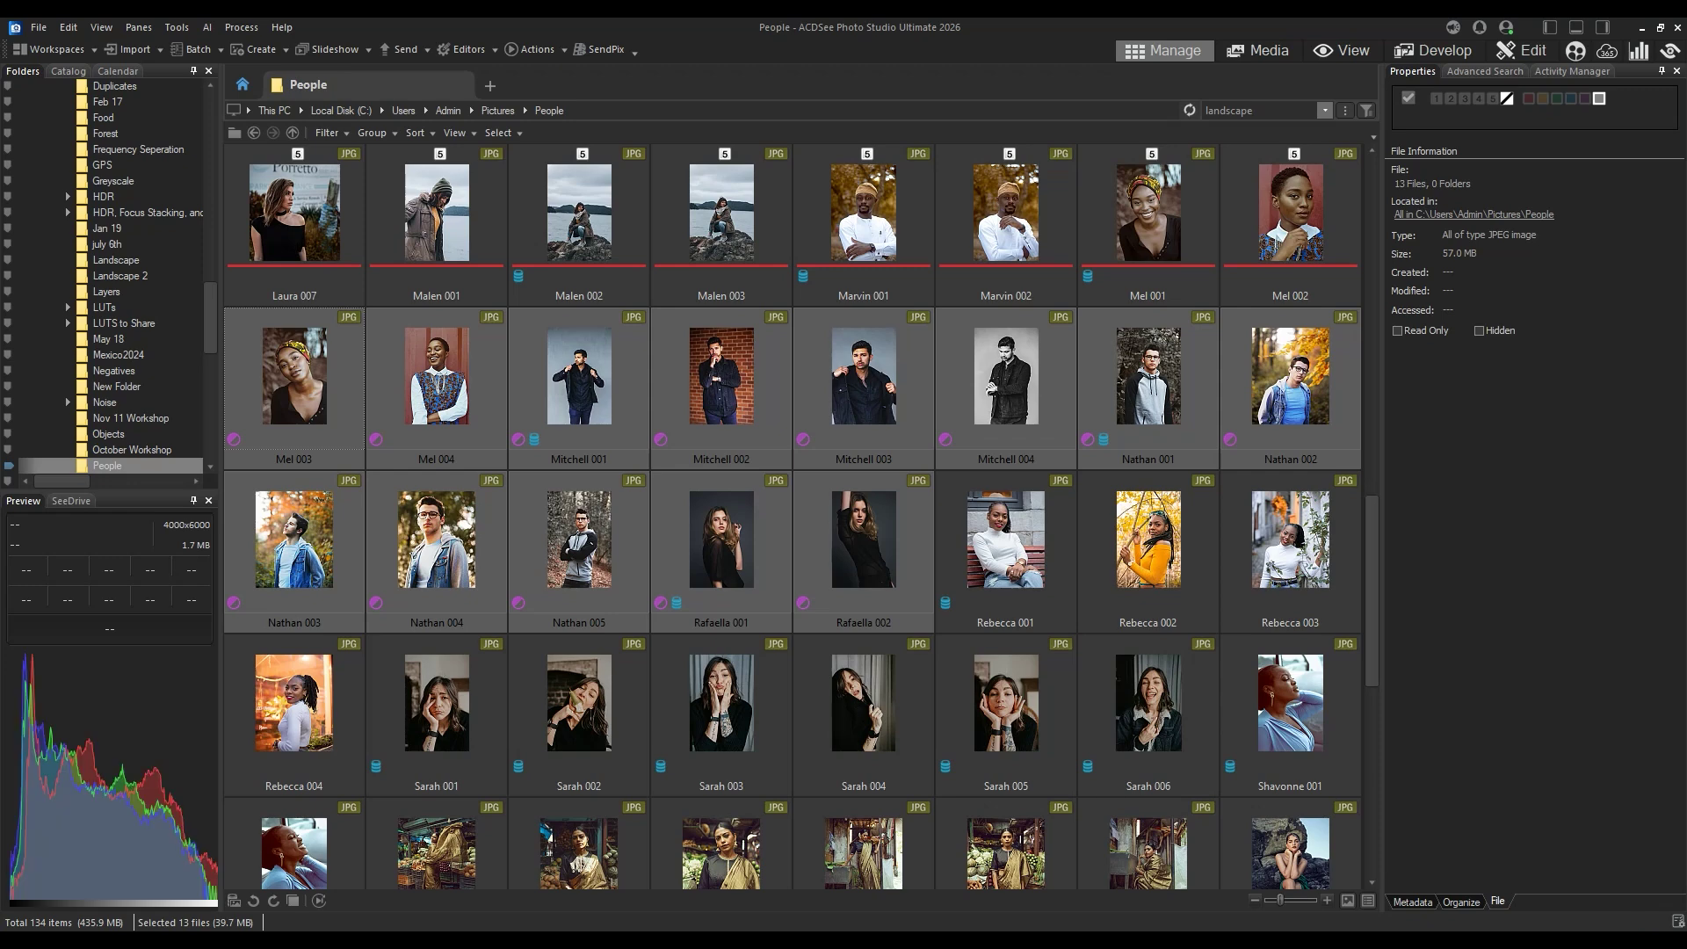
click(596, 539)
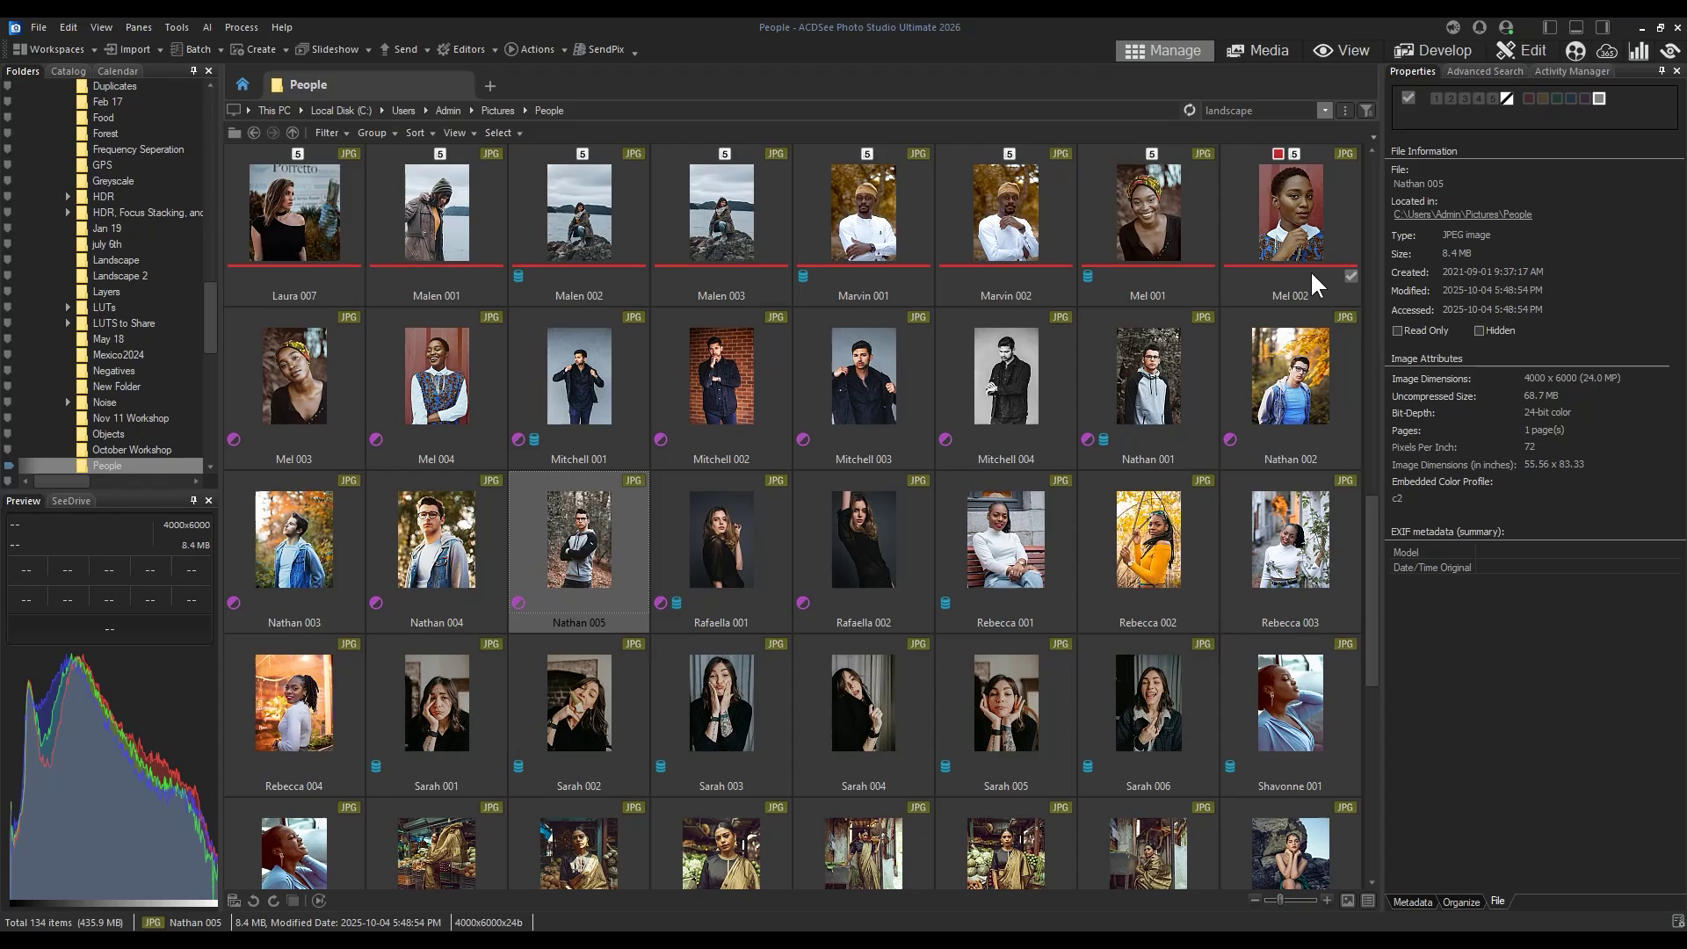
click(1453, 51)
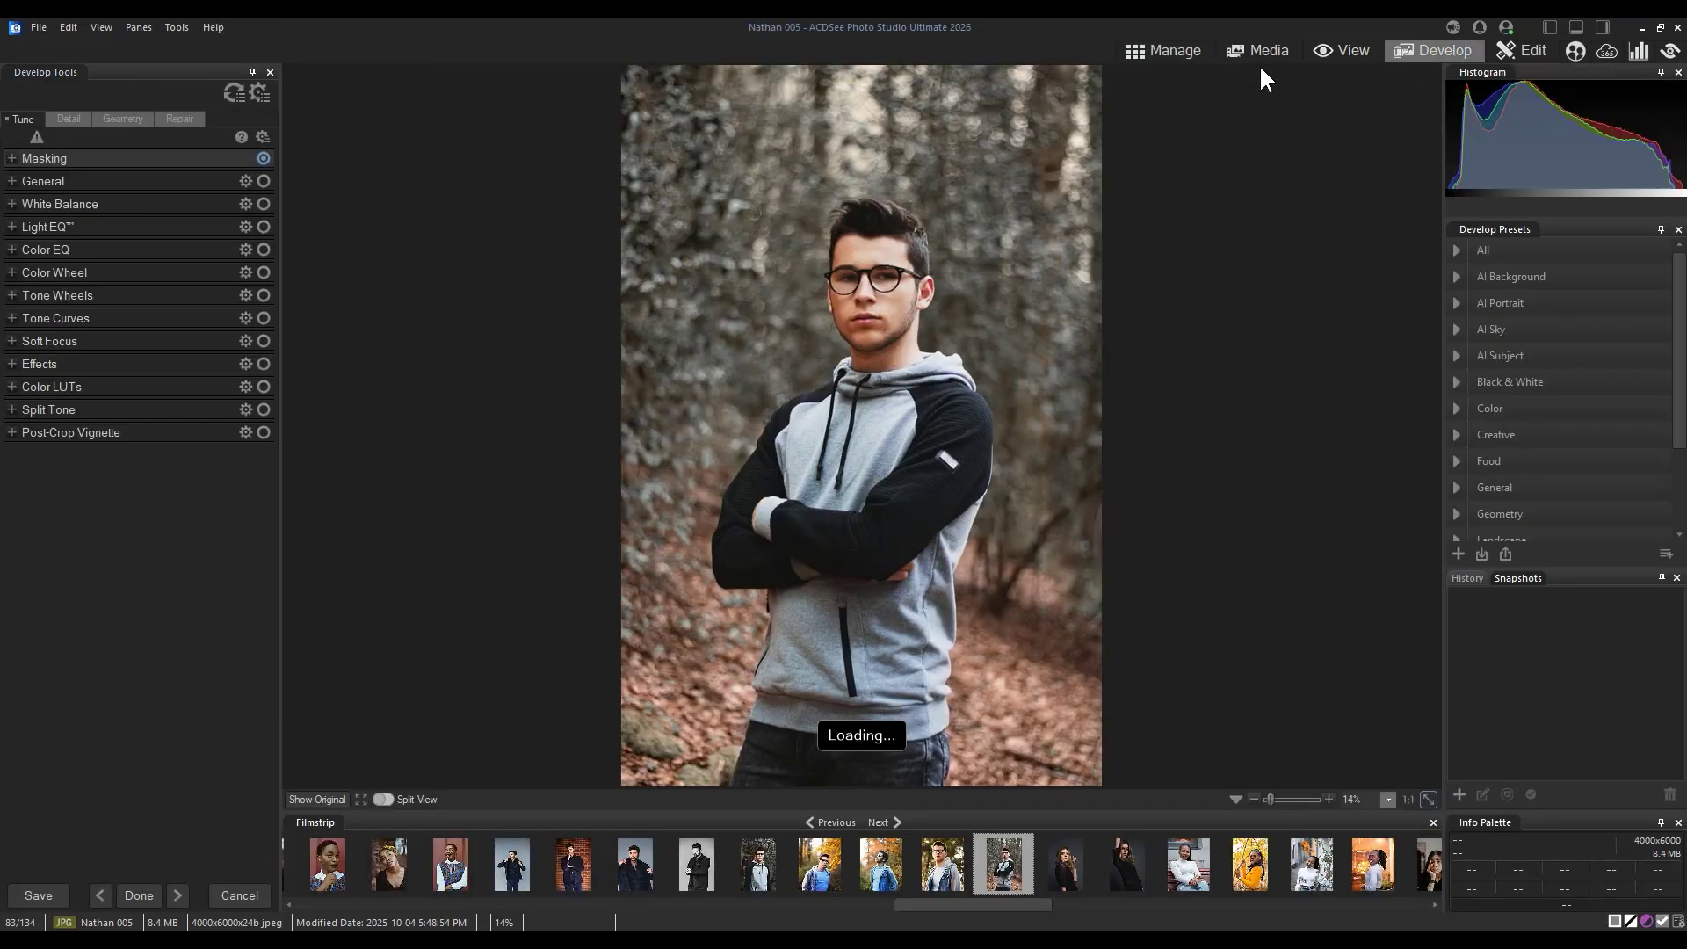
- Inspect Nathan 005's subject mask, confirming Vibrance 13, Fill Light 14 and the tone curve
click(12, 158)
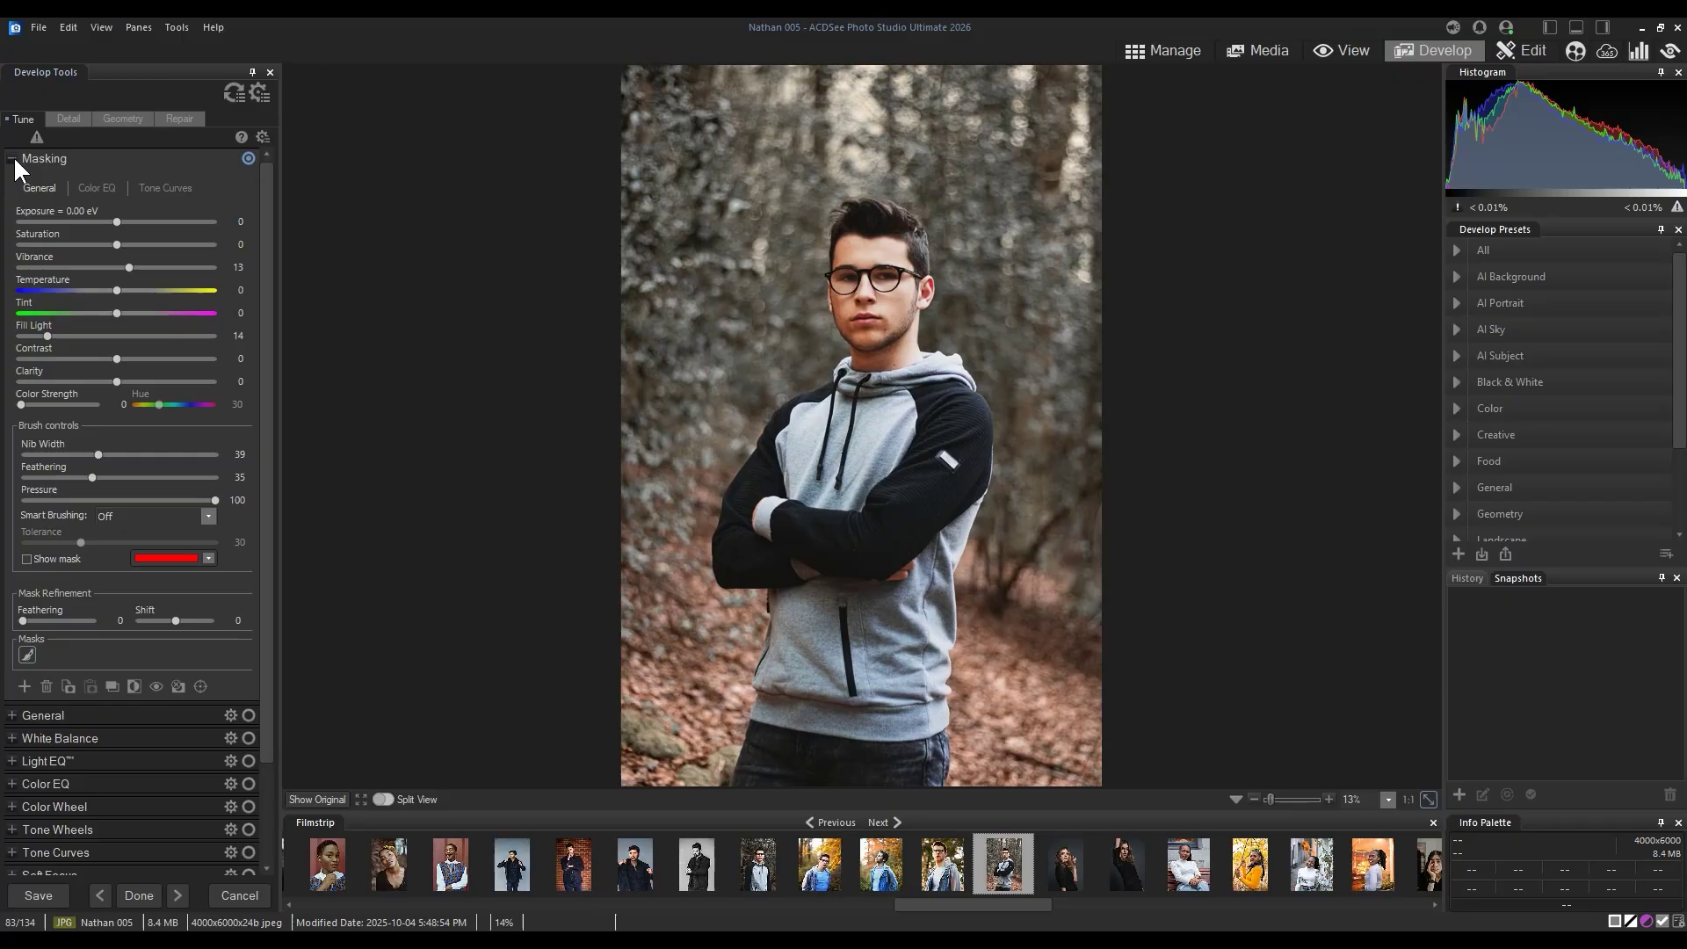
mouse_move(27, 659)
mouse_move(24, 652)
click(171, 181)
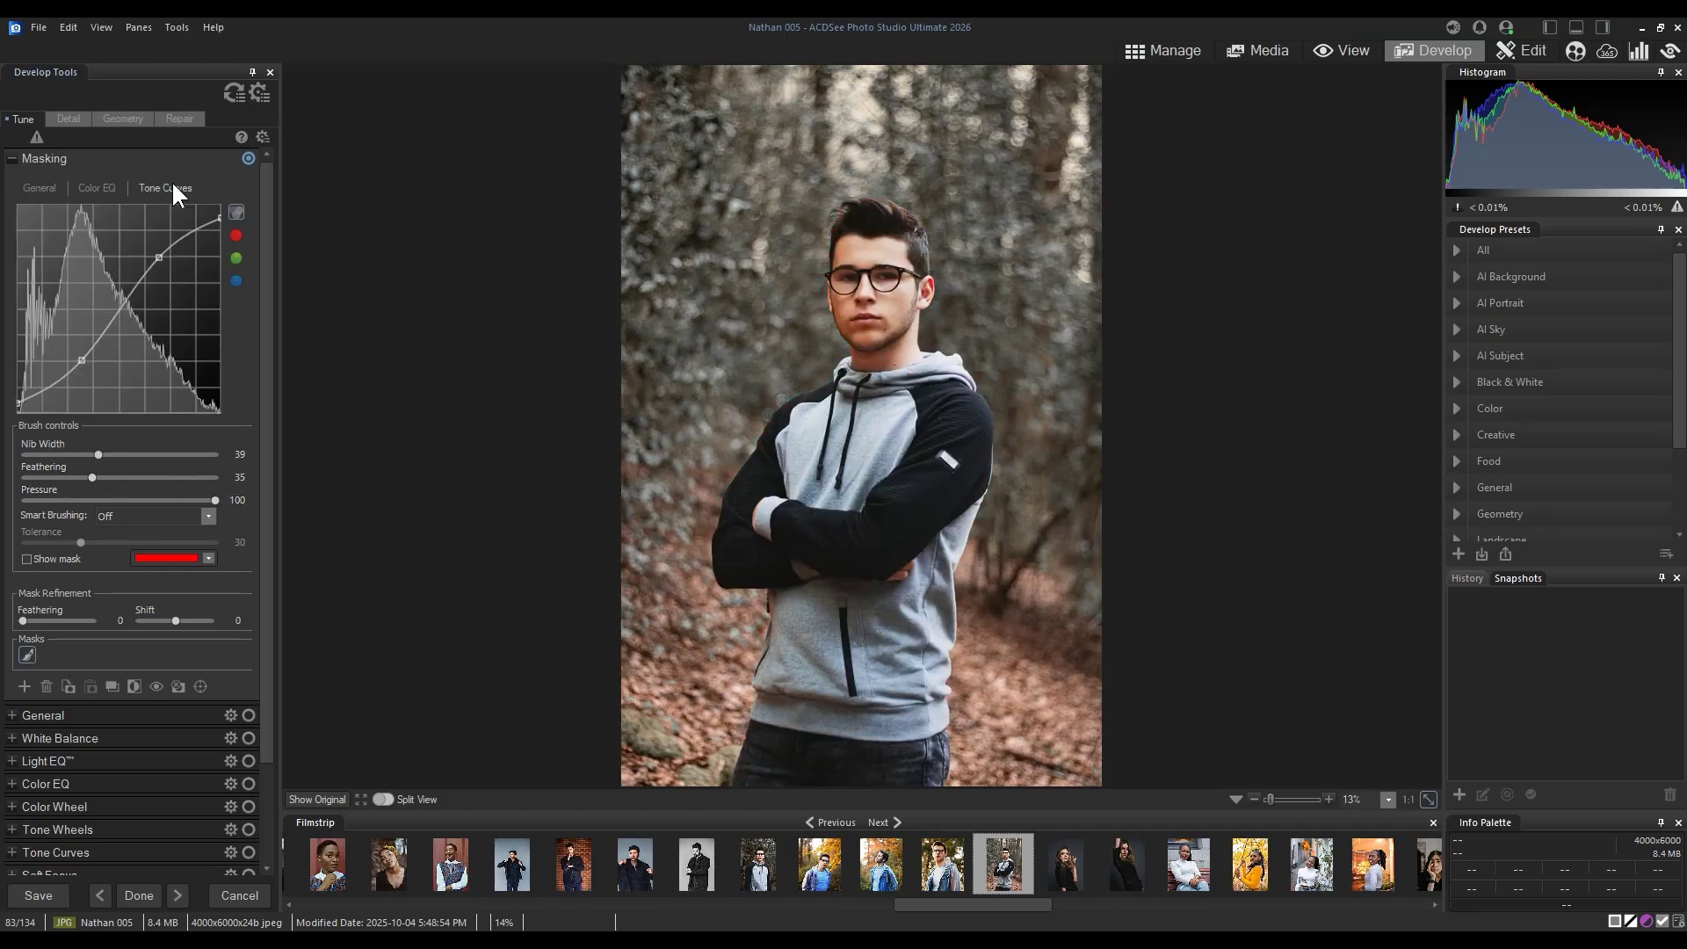